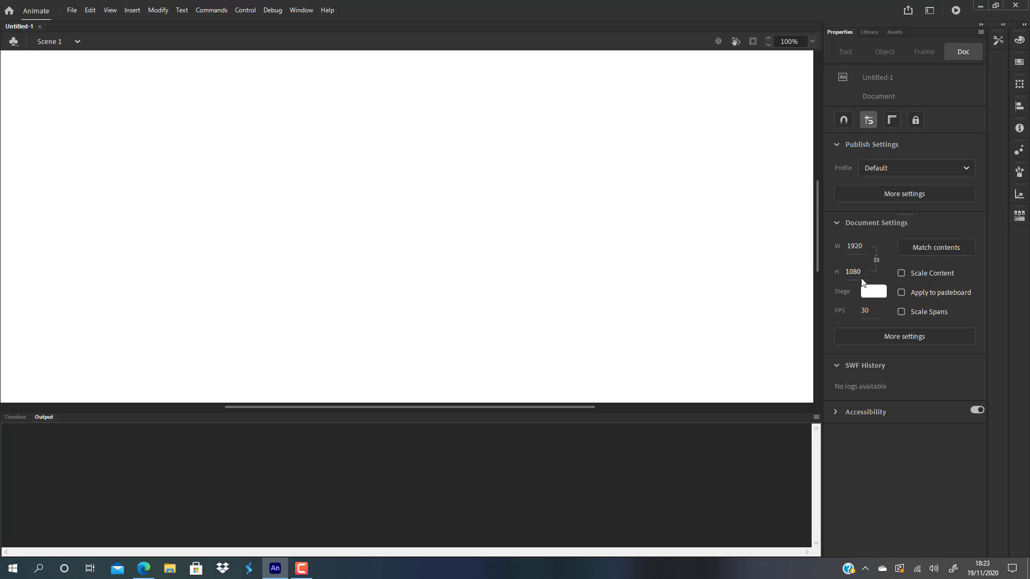
- Draw a rectangle about 1995 by 1122 px covering the whole stage, filled with the white-to-black radial gradient swatch
click(811, 41)
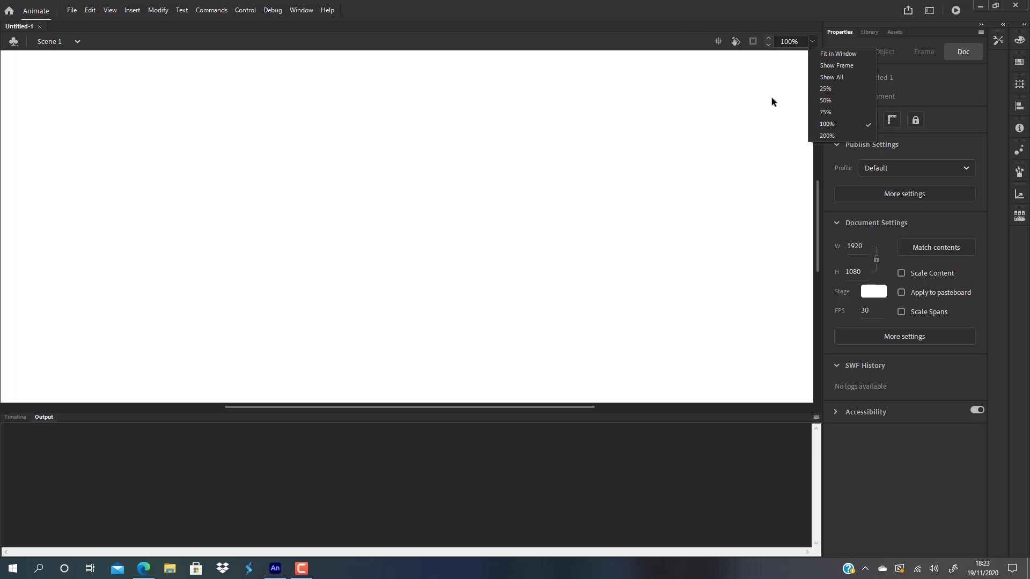
click(839, 102)
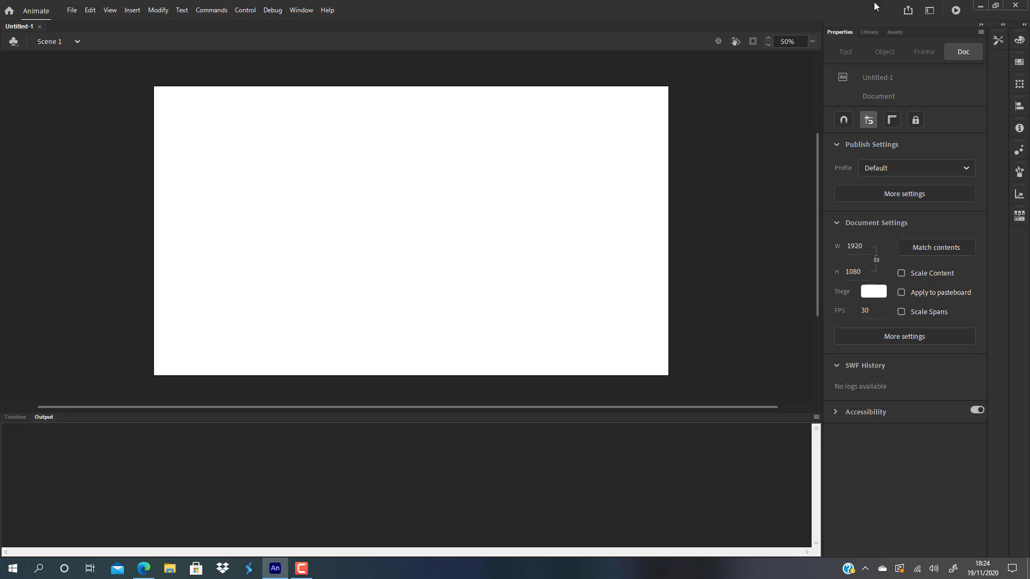
click(999, 42)
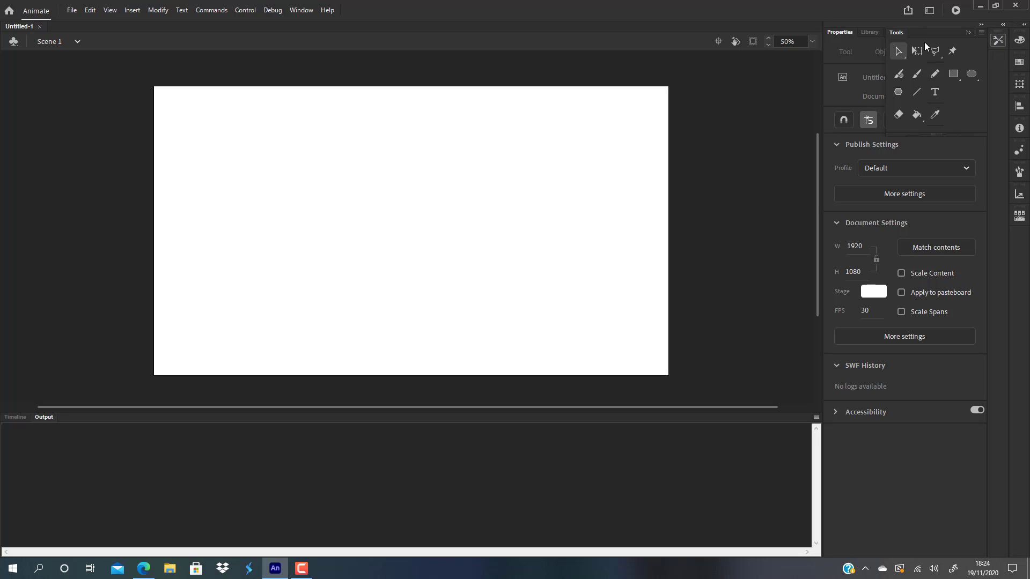
click(953, 74)
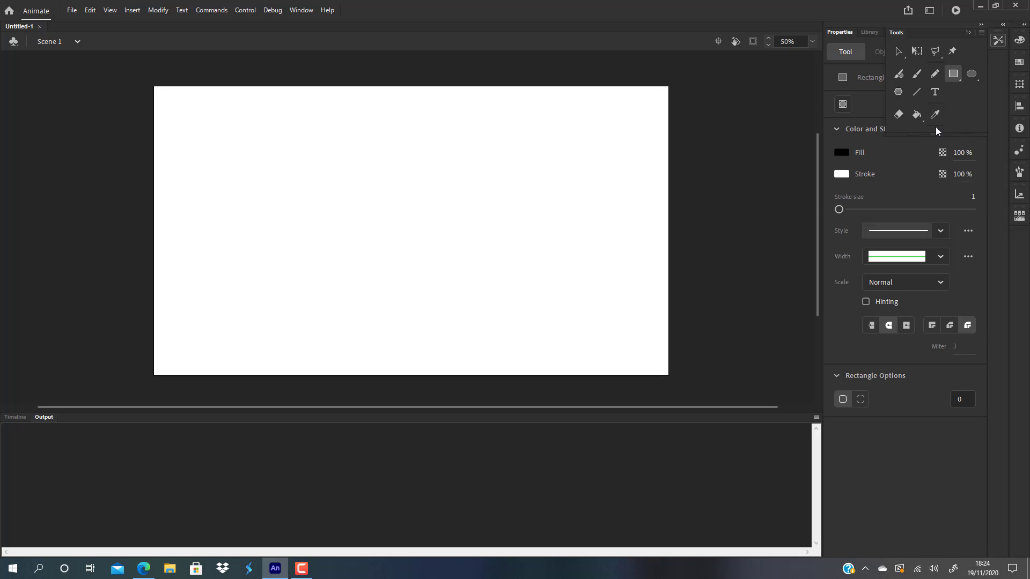
click(842, 152)
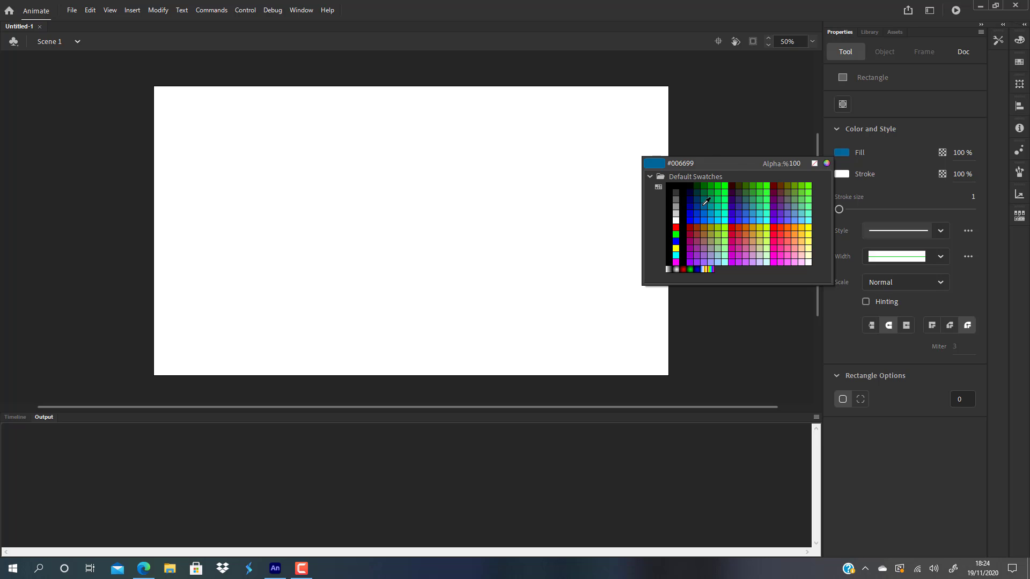
click(677, 268)
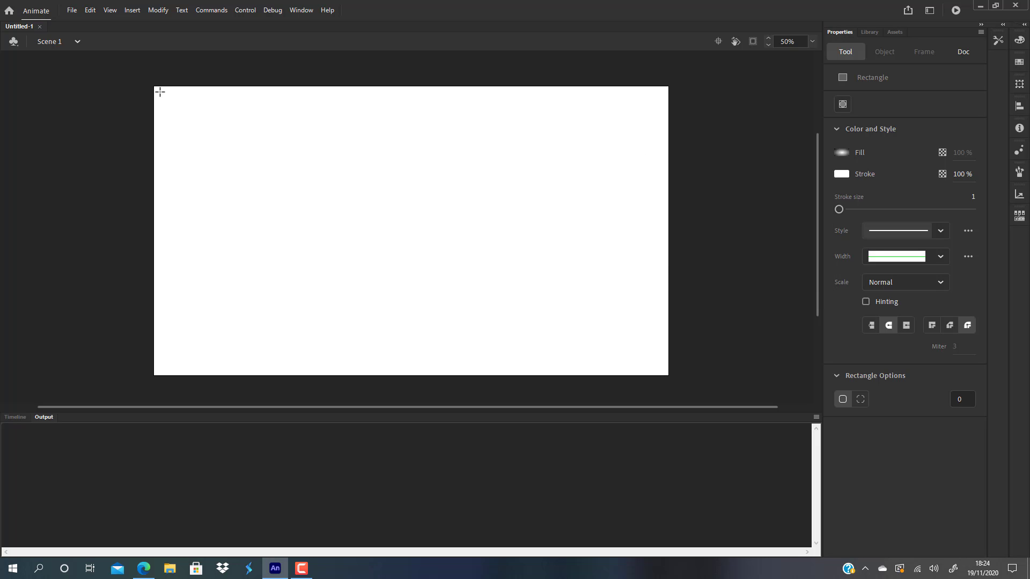
drag(142, 82, 677, 383)
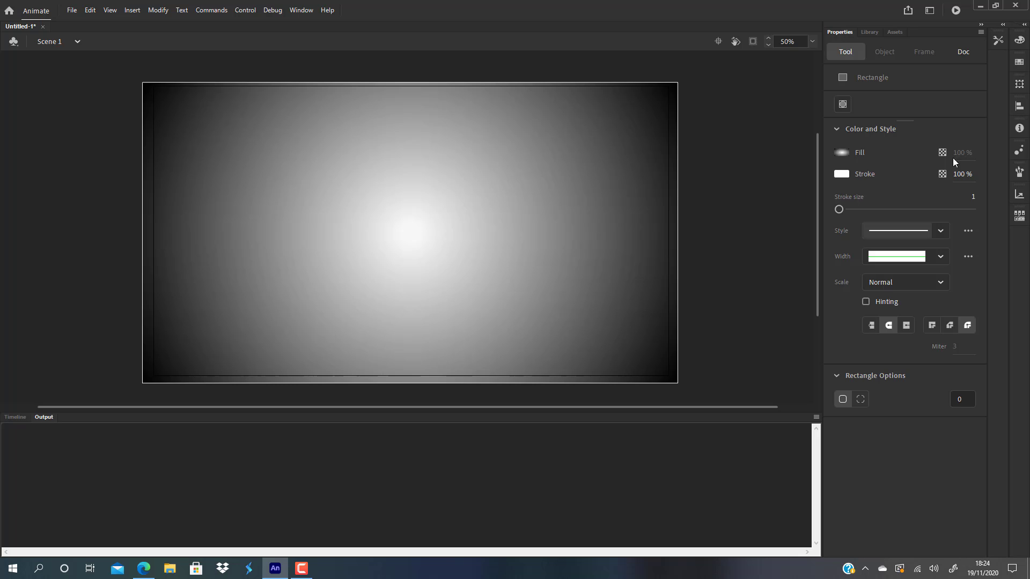
- Delete the white outline around the background rectangle
click(999, 40)
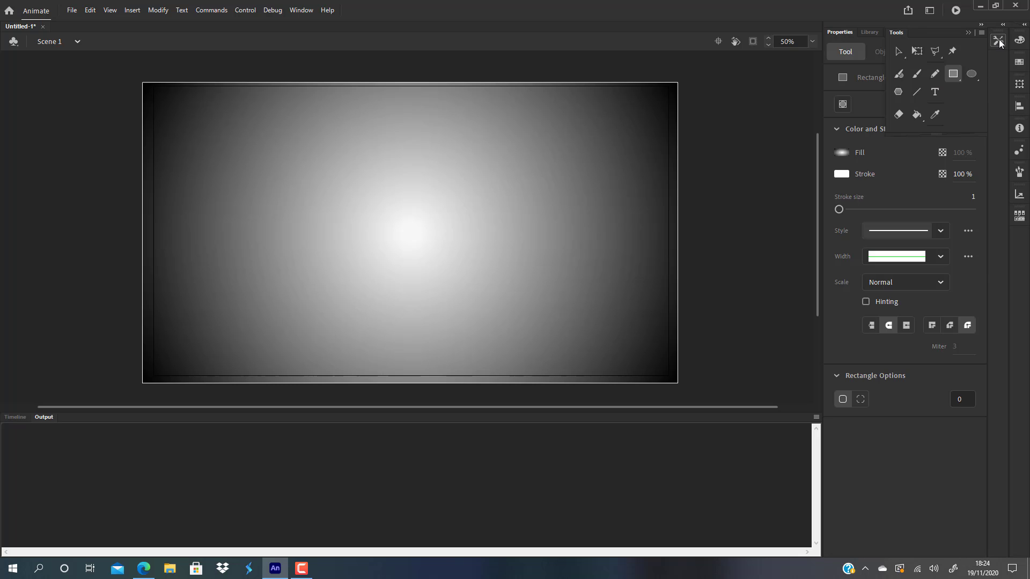
click(903, 52)
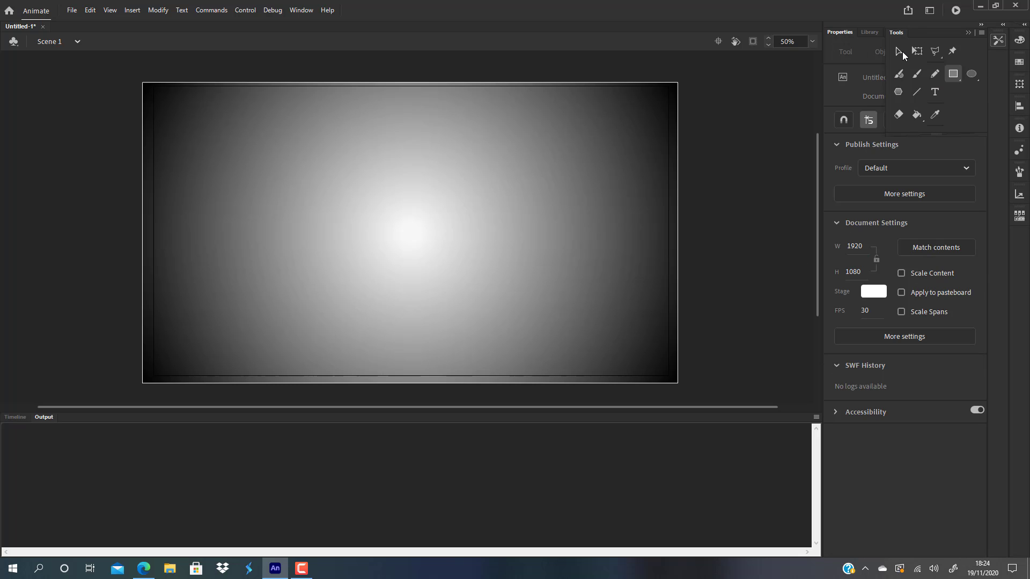
click(678, 89)
click(682, 92)
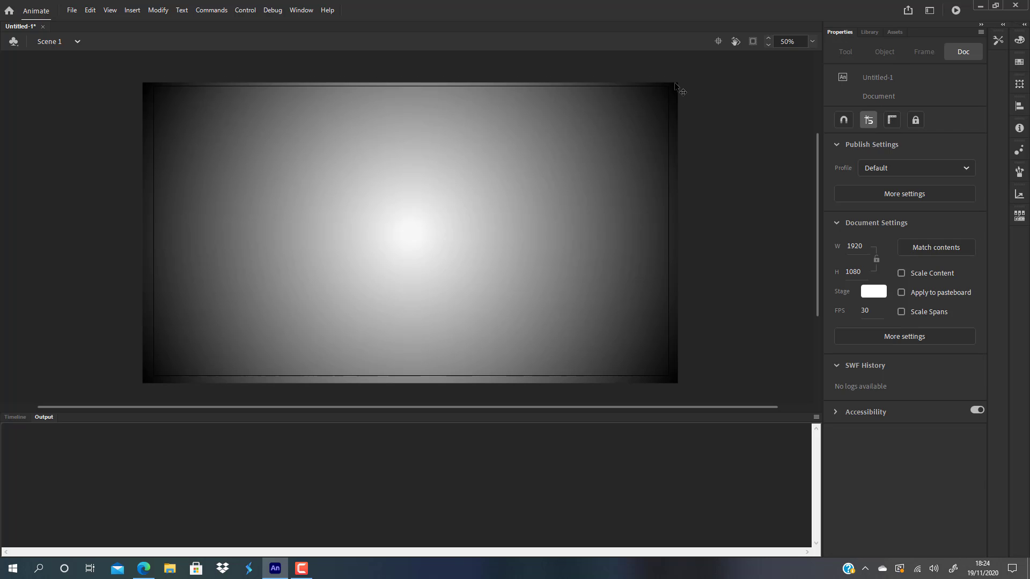
- Add four colour stops between the white and black ends of the background rectangle's gradient fill
click(562, 148)
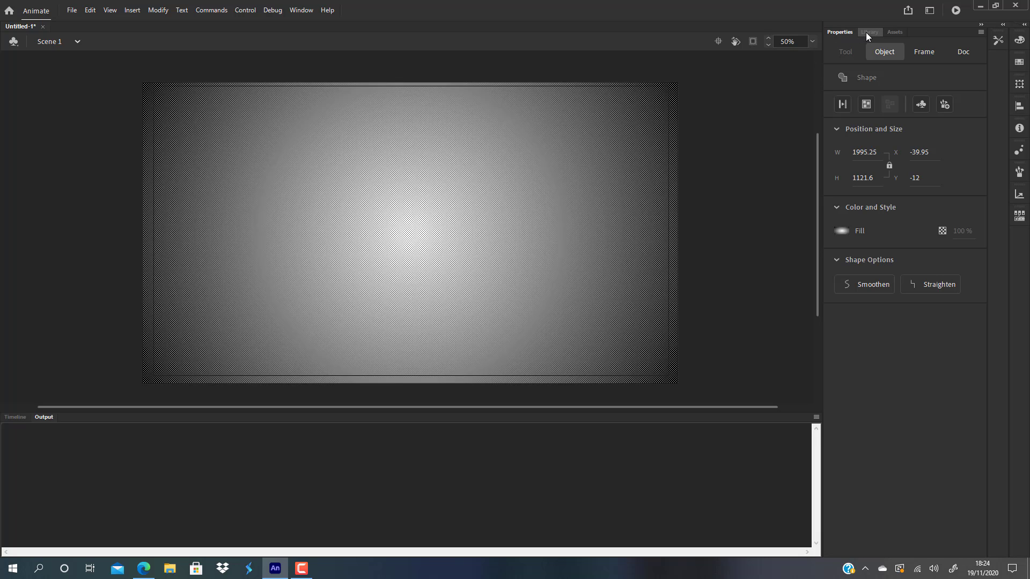
click(1019, 40)
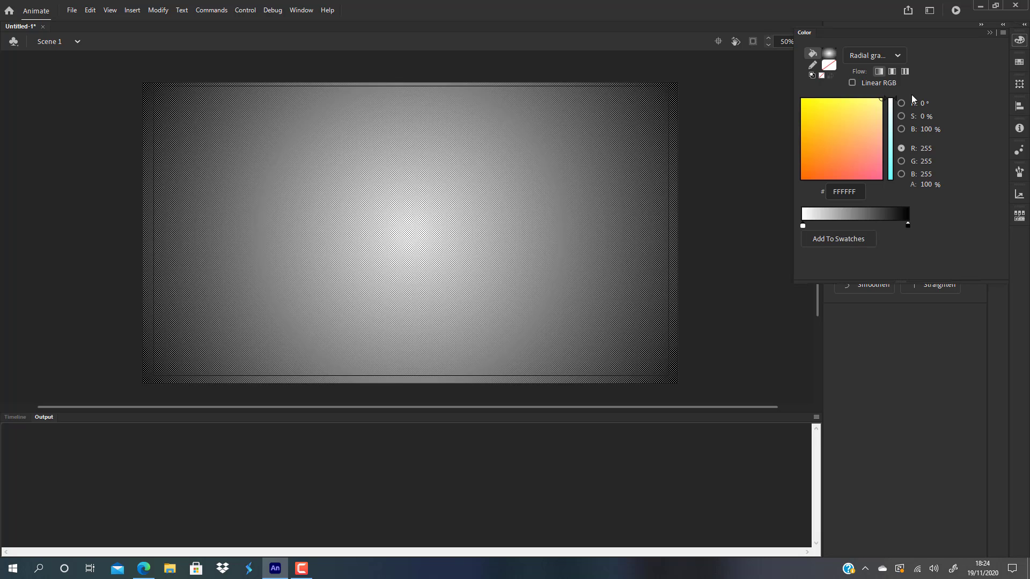
click(821, 225)
click(834, 225)
click(855, 225)
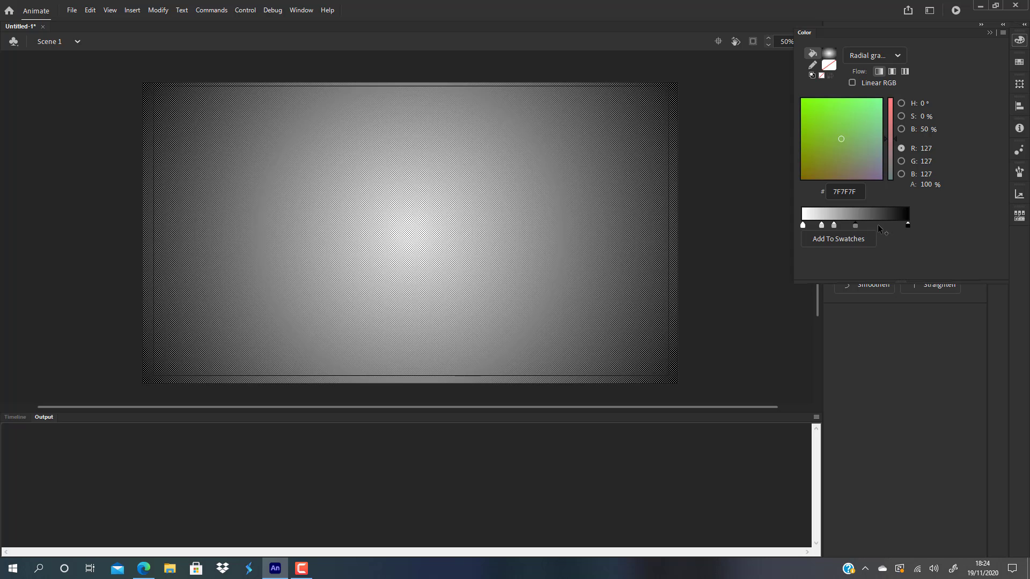
click(877, 225)
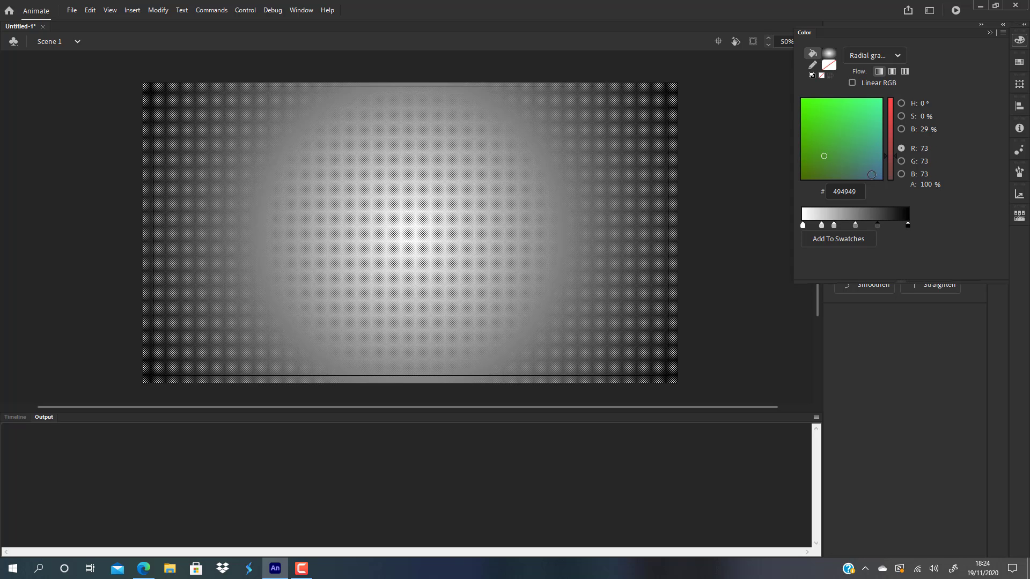
- Colour the last added gradient stop purple-blue 4928DE and change the fill to a linear gradient
click(872, 166)
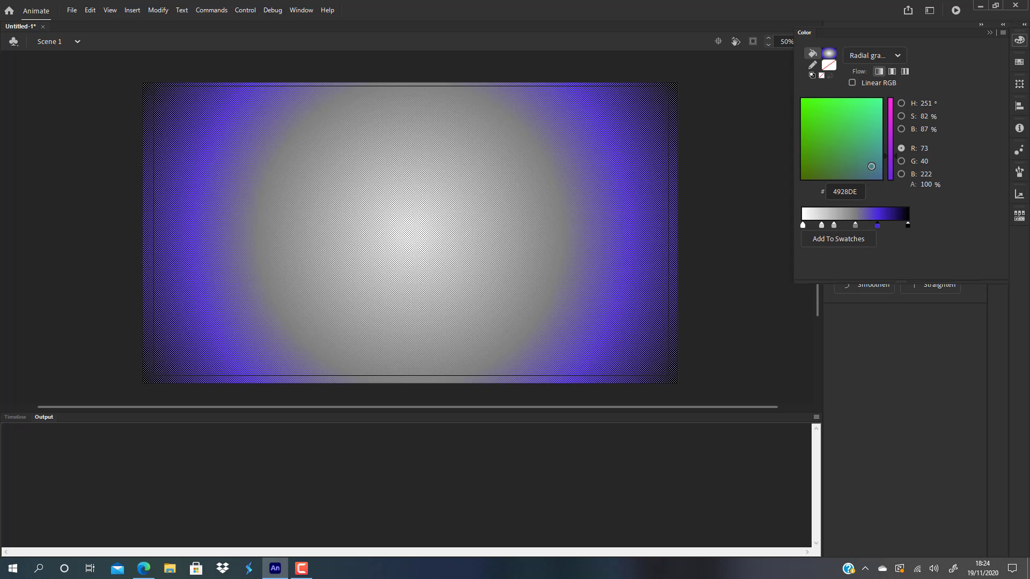
click(903, 53)
click(886, 110)
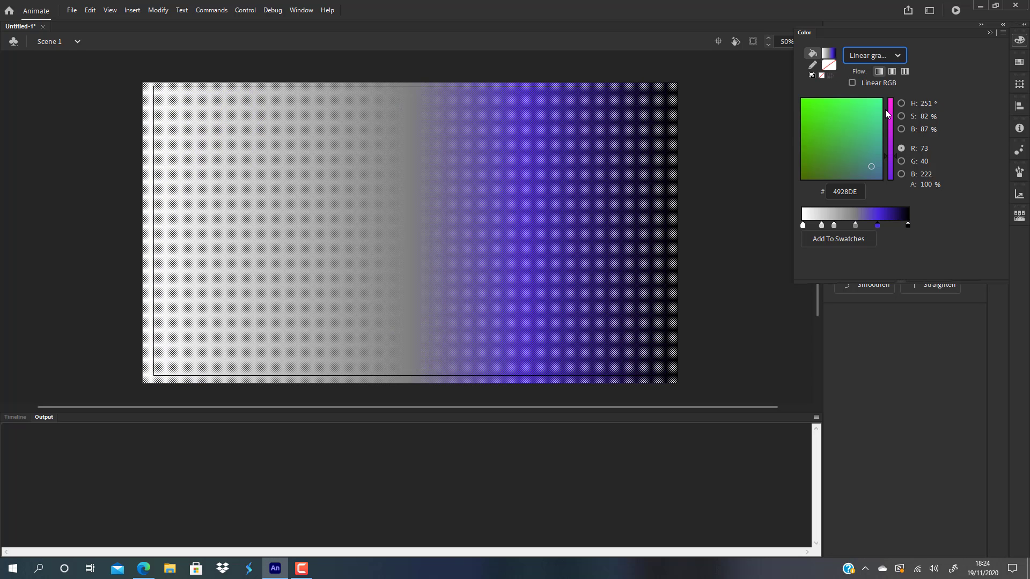
- Recolour three gradient stops: the grey one beside the purple-blue stop to 66CCCC, its lighter neighbour to bright turquoise, and the white end to 33CCFF
double_click(855, 225)
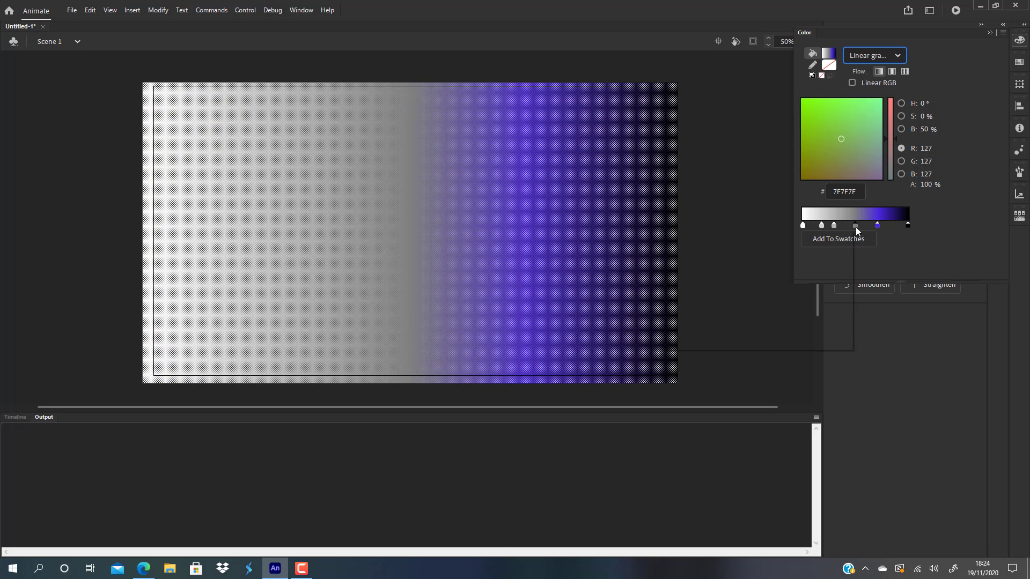
click(821, 281)
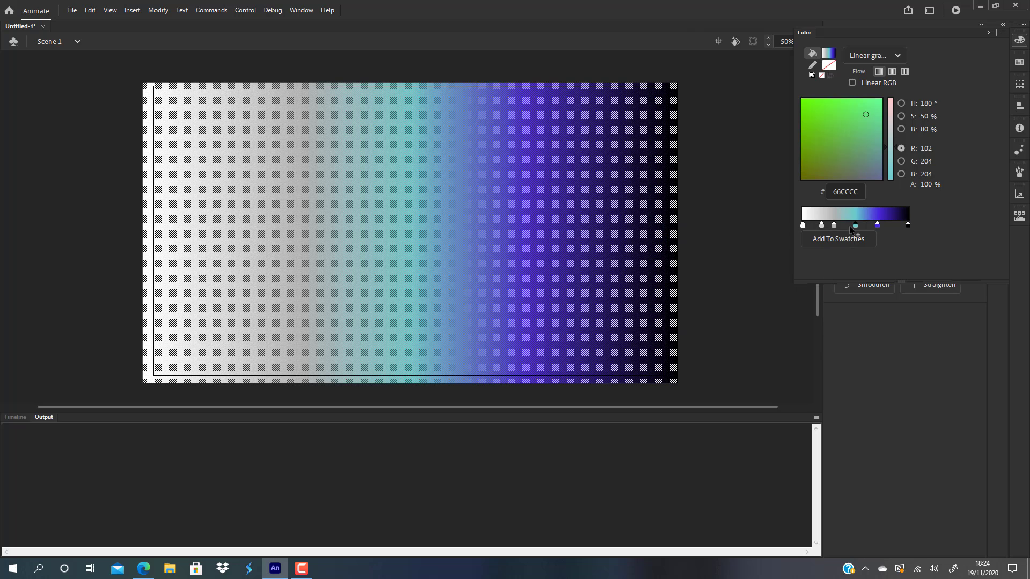
double_click(833, 226)
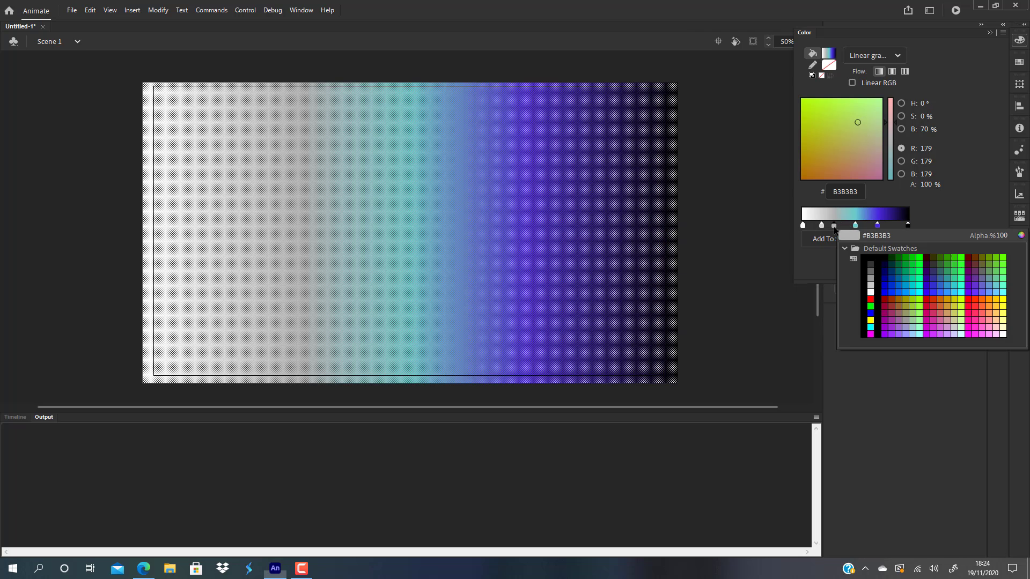
click(962, 285)
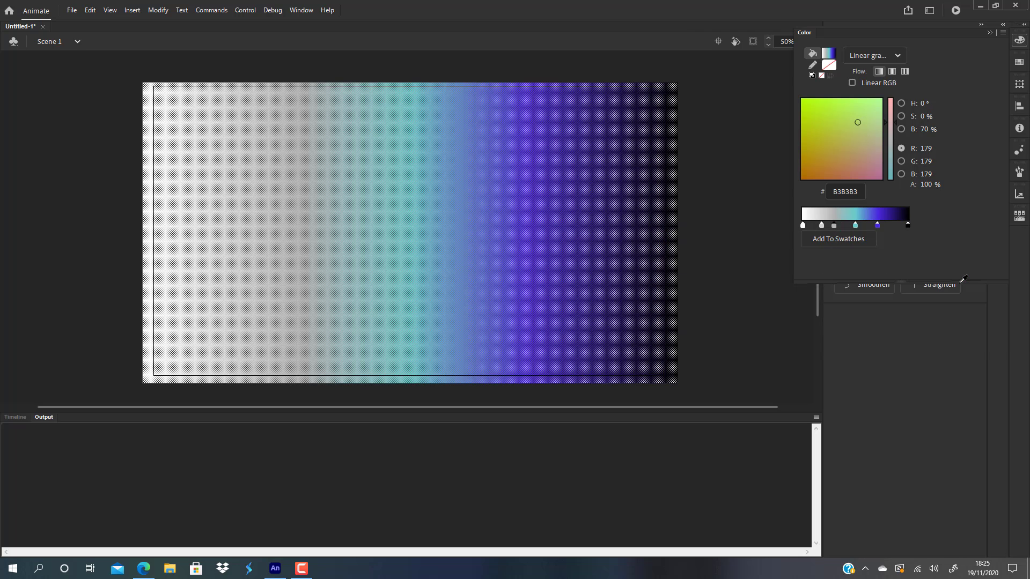
double_click(802, 225)
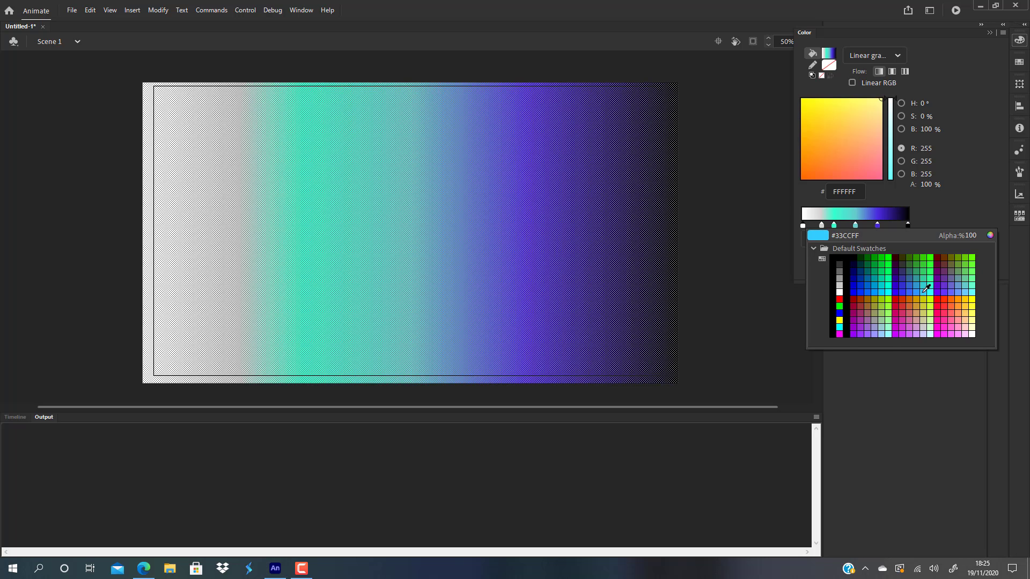
click(926, 288)
click(707, 316)
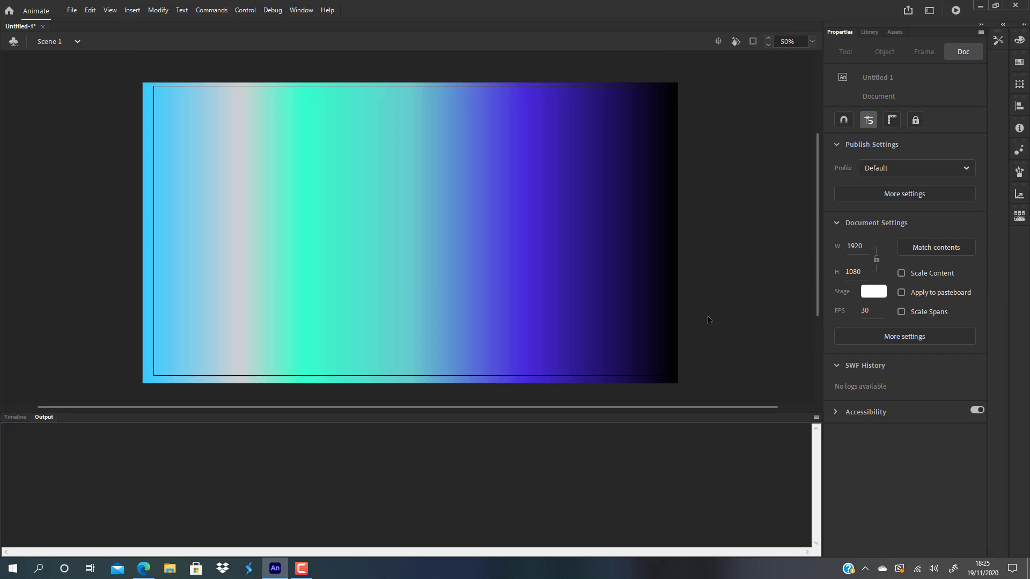
- Widen the background's linear gradient with the Gradient Transform tool and shift its centre rightward to hide the black end
click(439, 228)
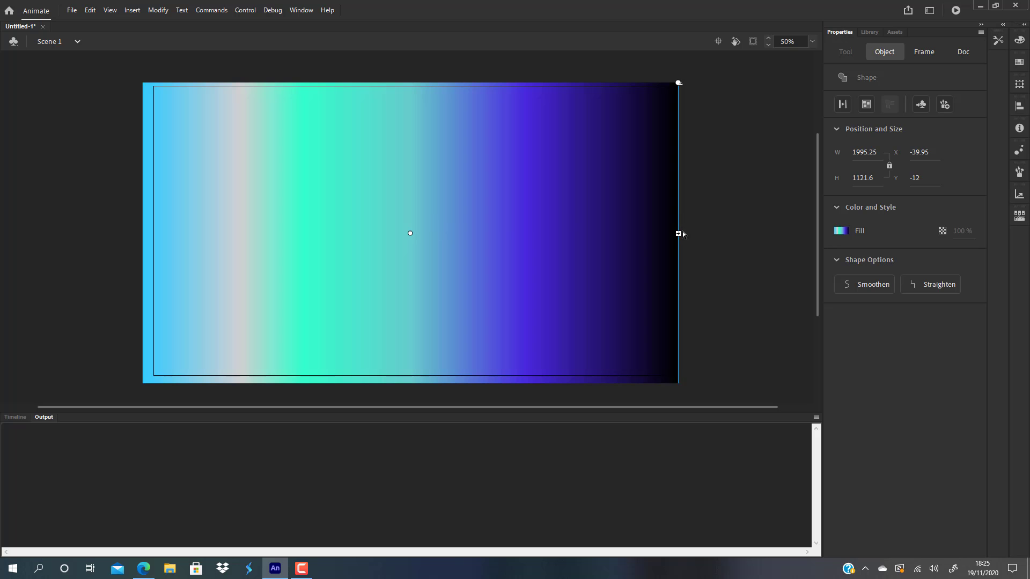
drag(680, 233, 795, 233)
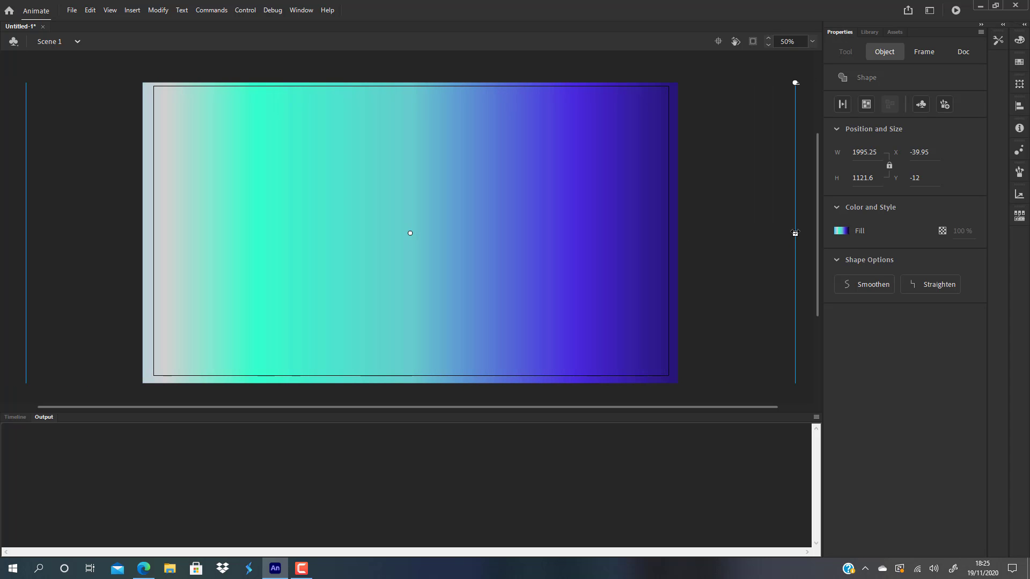
drag(410, 233, 531, 221)
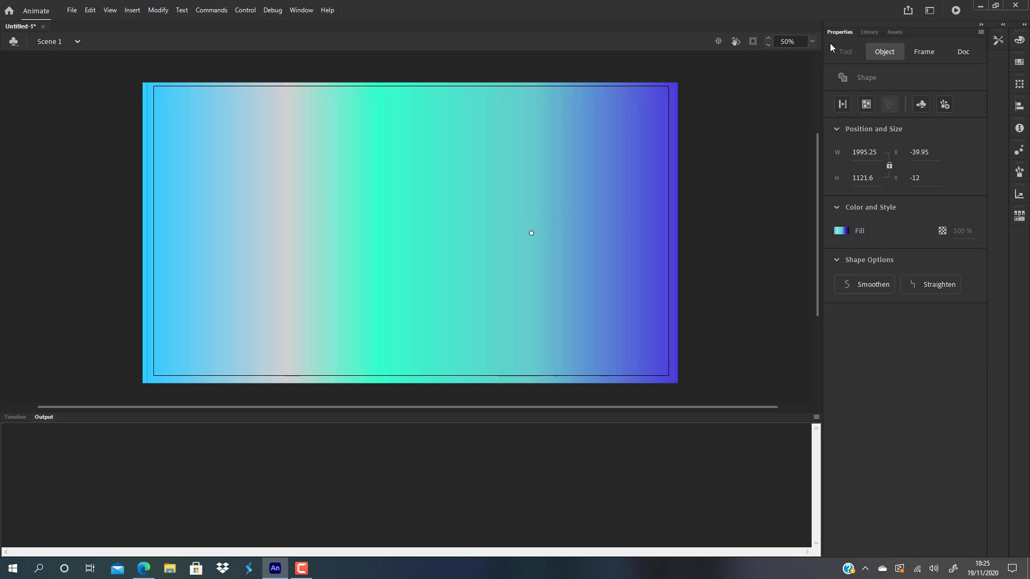
click(999, 40)
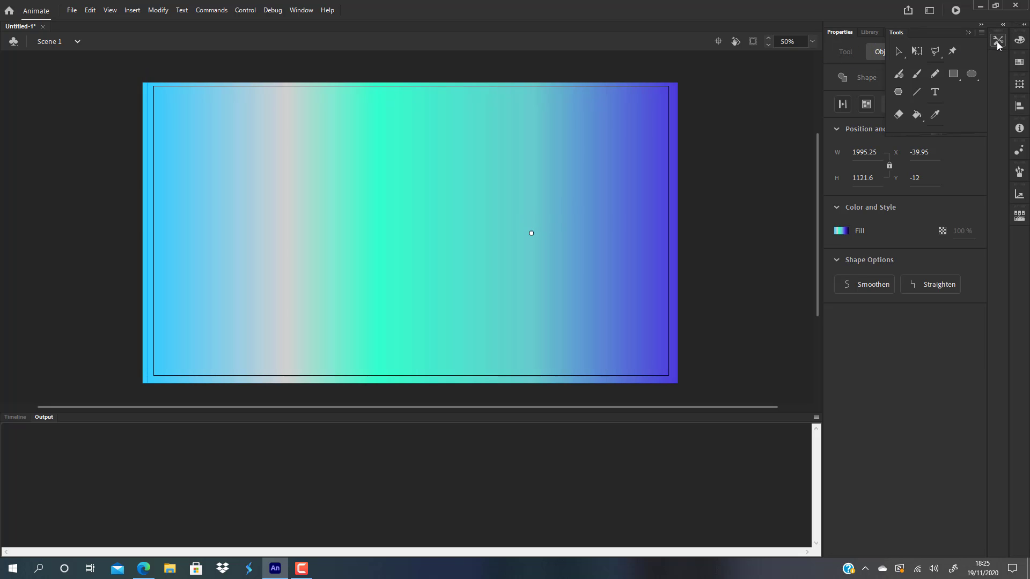
click(900, 50)
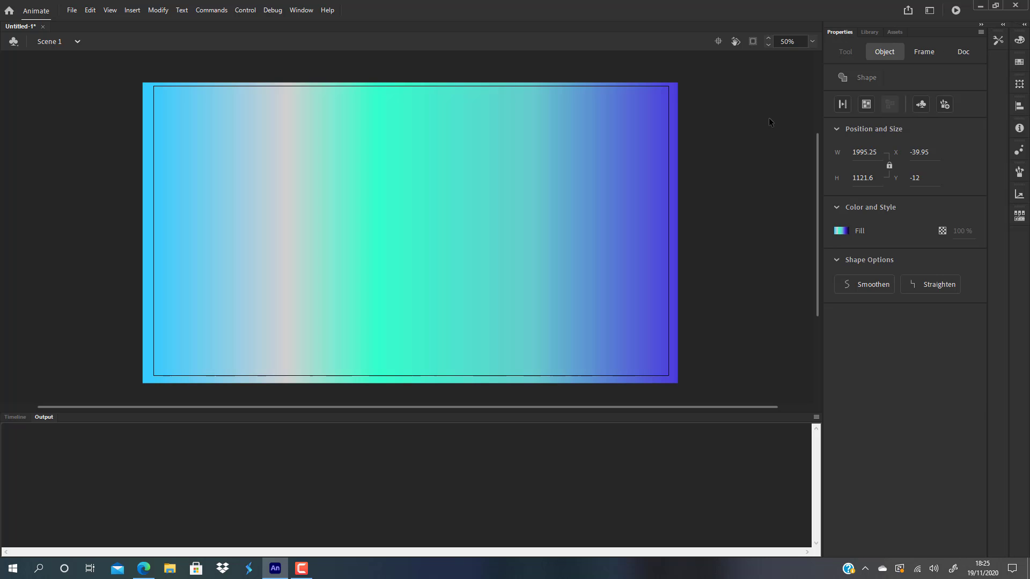
click(768, 117)
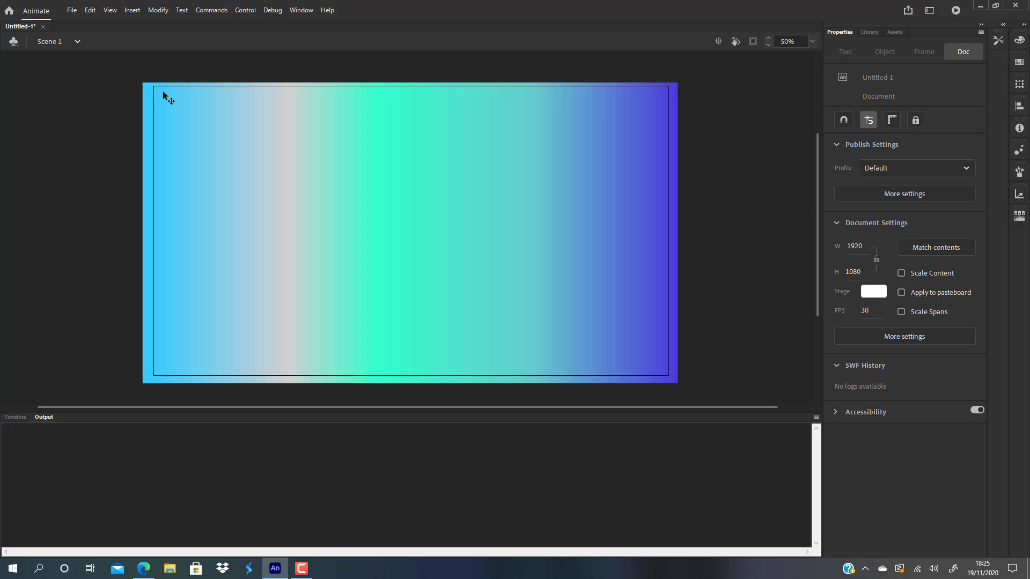
- Lock the background layer Layer_1 and add three new layers above it
click(17, 418)
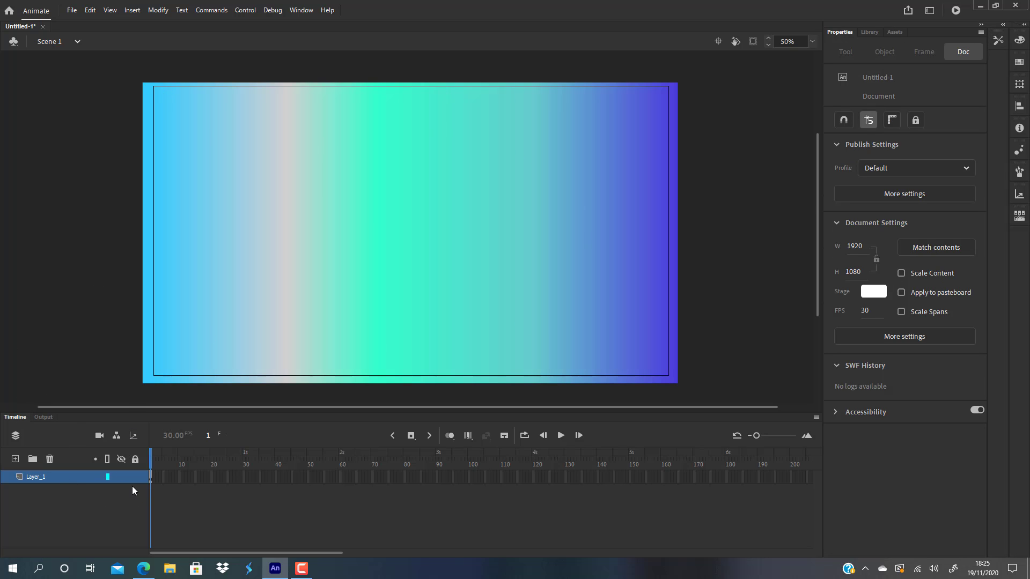
mouse_move(133, 478)
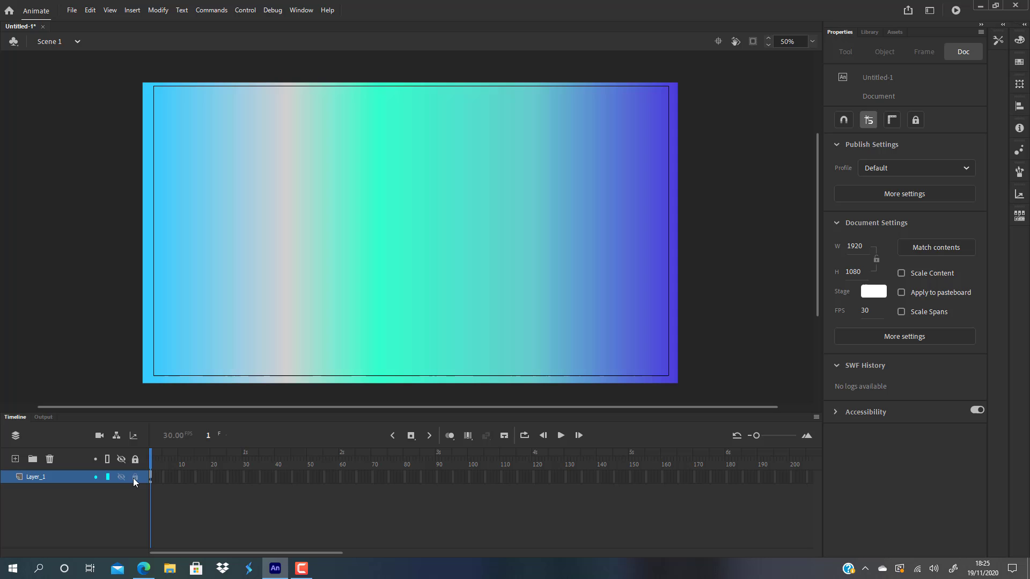
click(15, 459)
click(15, 459)
click(15, 459)
- Draw a gradient-filled oval about 1178 by 858 px on Layer_2, over the lower right part of the background
click(41, 504)
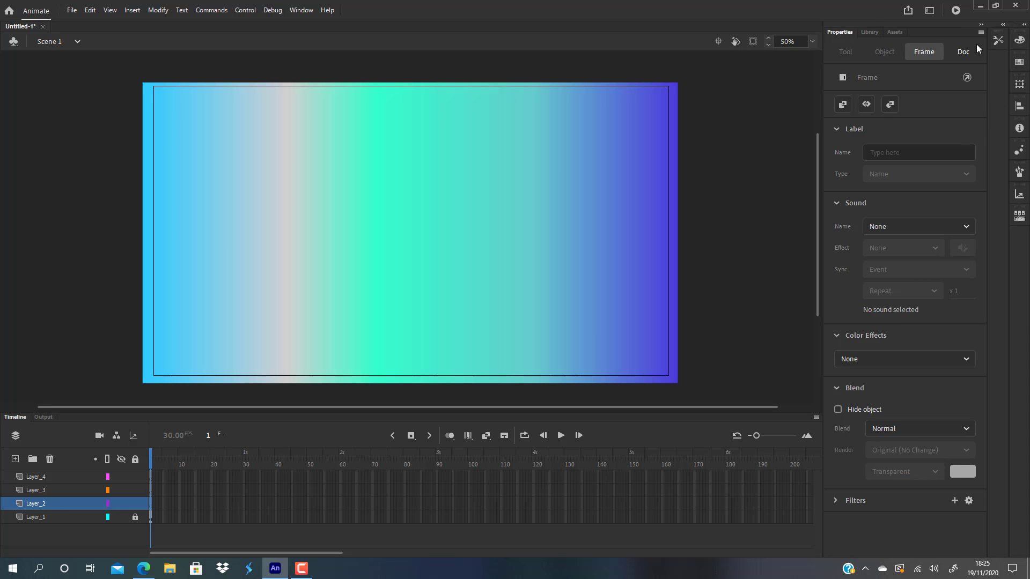
click(999, 41)
click(972, 74)
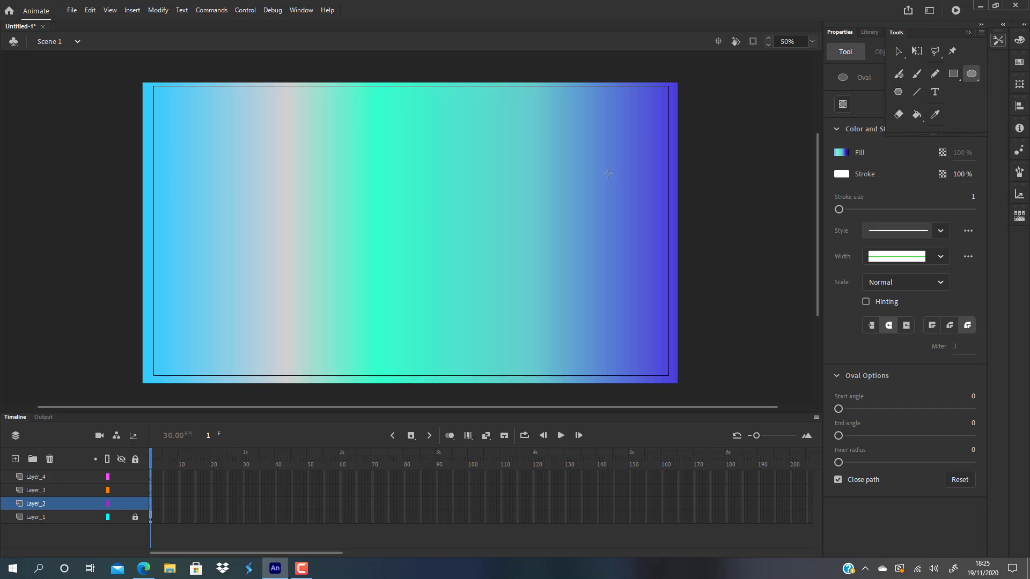
drag(393, 159, 709, 389)
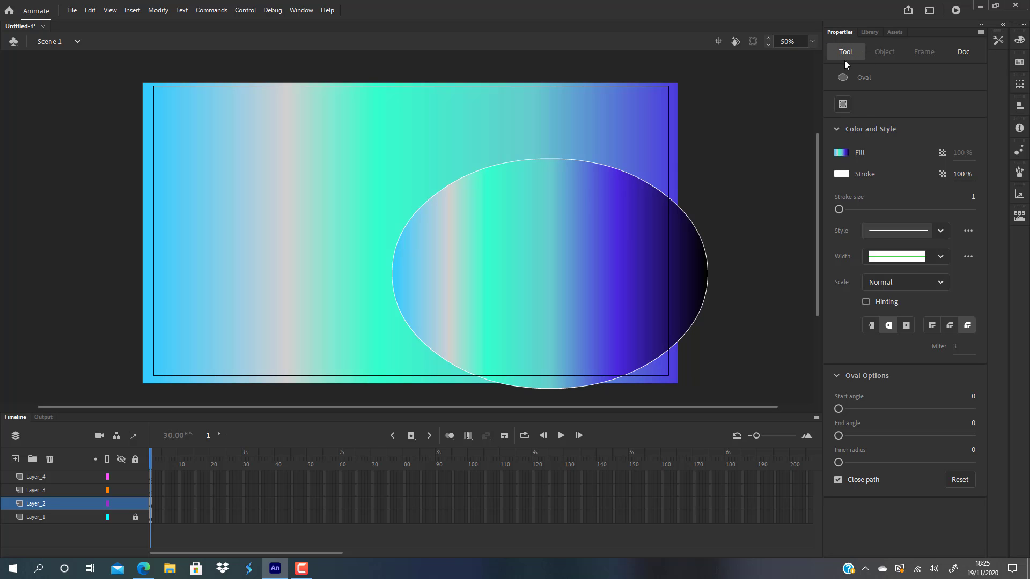
- Delete the white outline around the oval on Layer_2, keeping its gradient fill
click(998, 41)
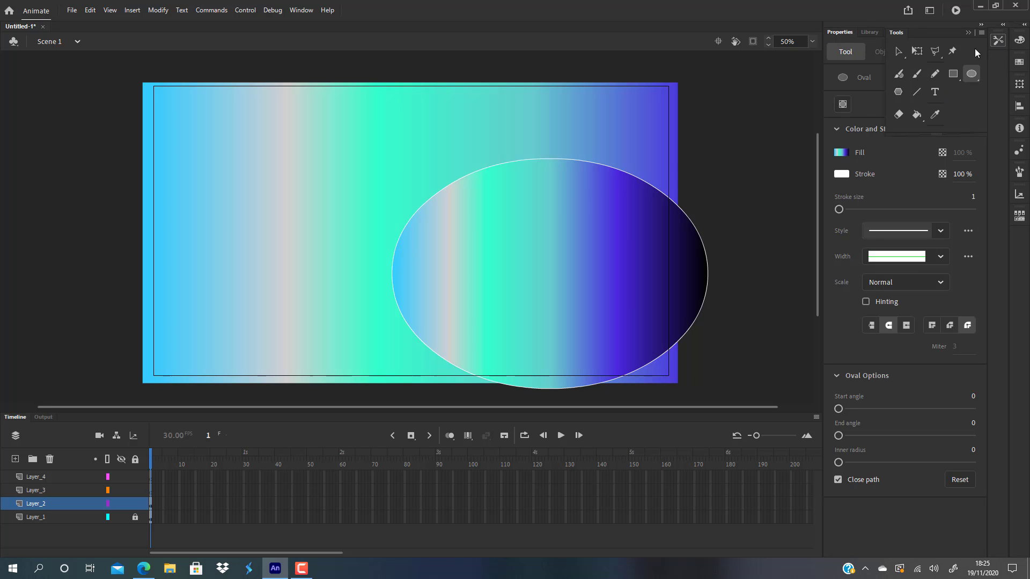
click(899, 52)
click(676, 203)
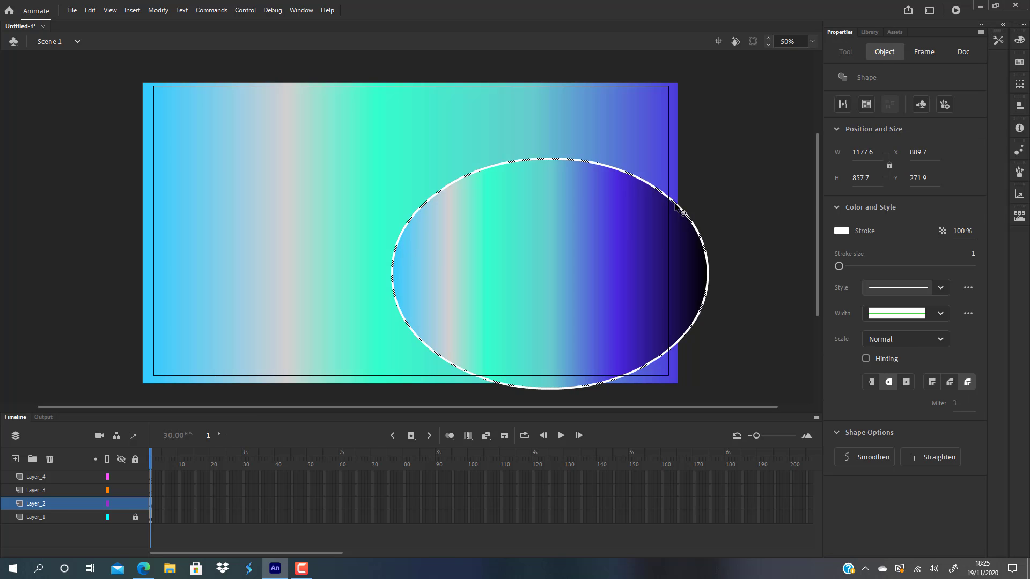
key(Delete)
- Duplicate the oval in place and shrink the copy about its centre to about 1038 by 756 px
click(645, 217)
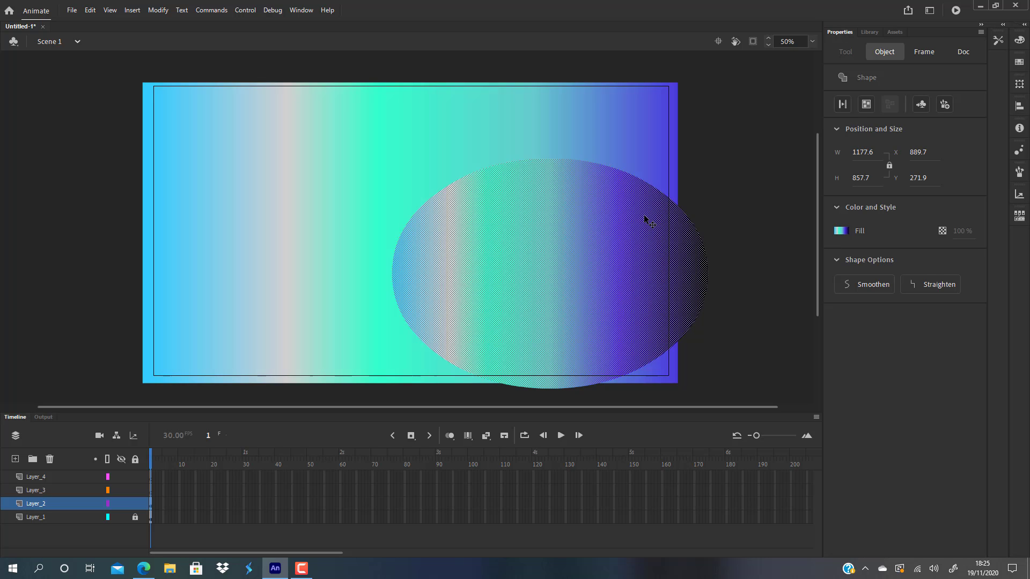
key(ctrl+c)
key(q)
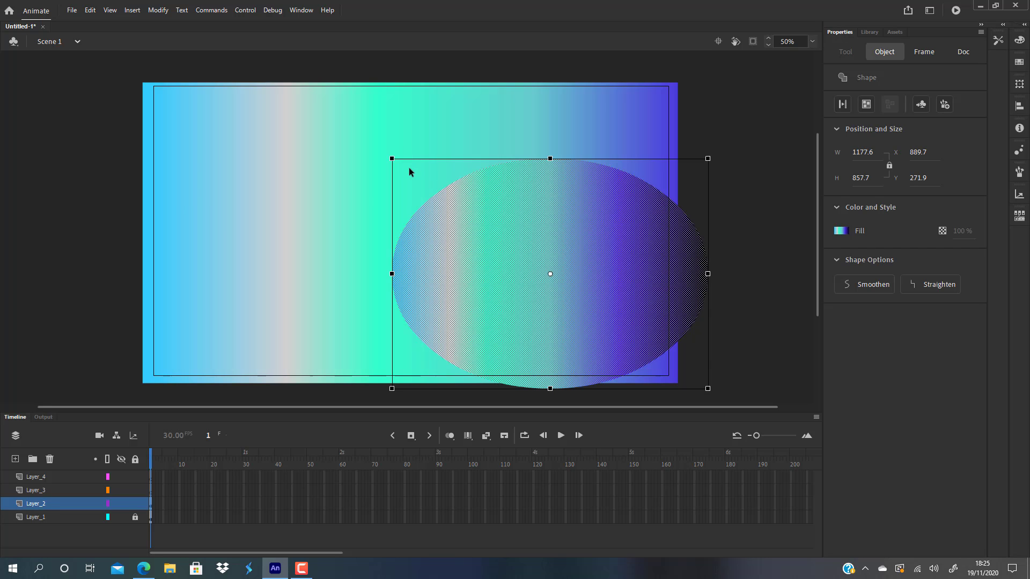
drag(392, 158, 410, 172)
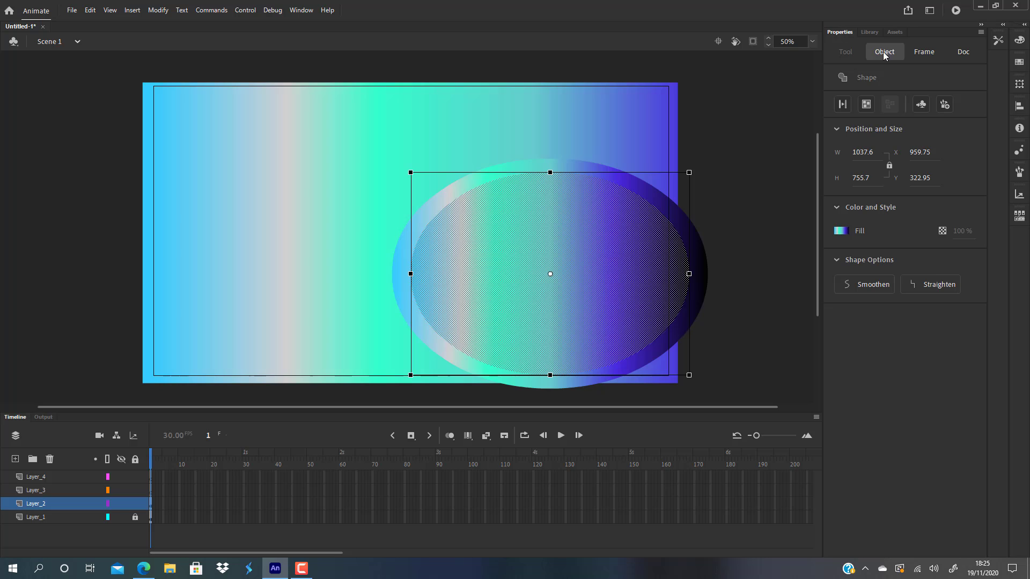
- Fill the smaller oval copy with solid black and delete it to cut the larger oval into a ring
click(1020, 40)
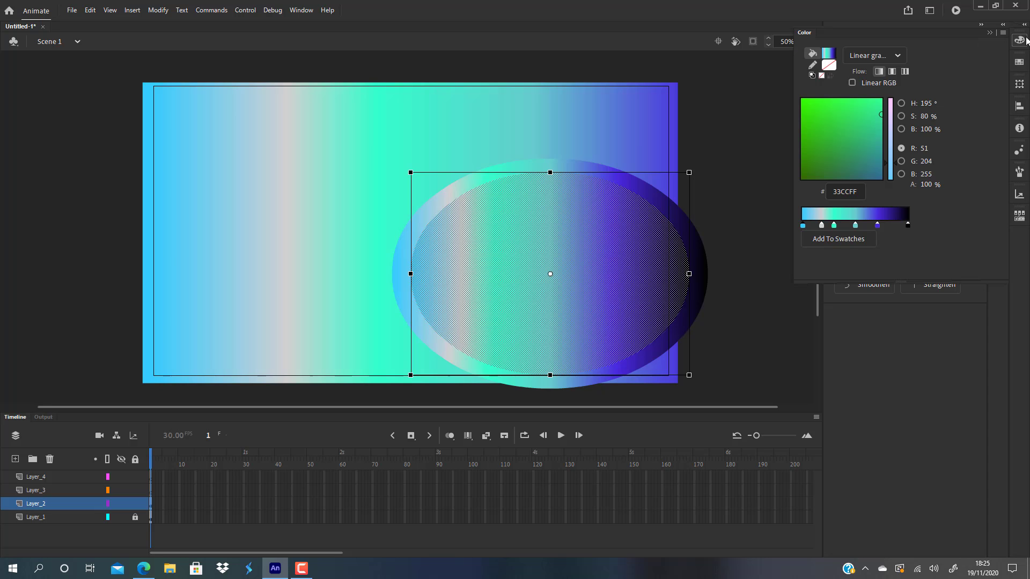
click(831, 54)
click(869, 85)
click(737, 140)
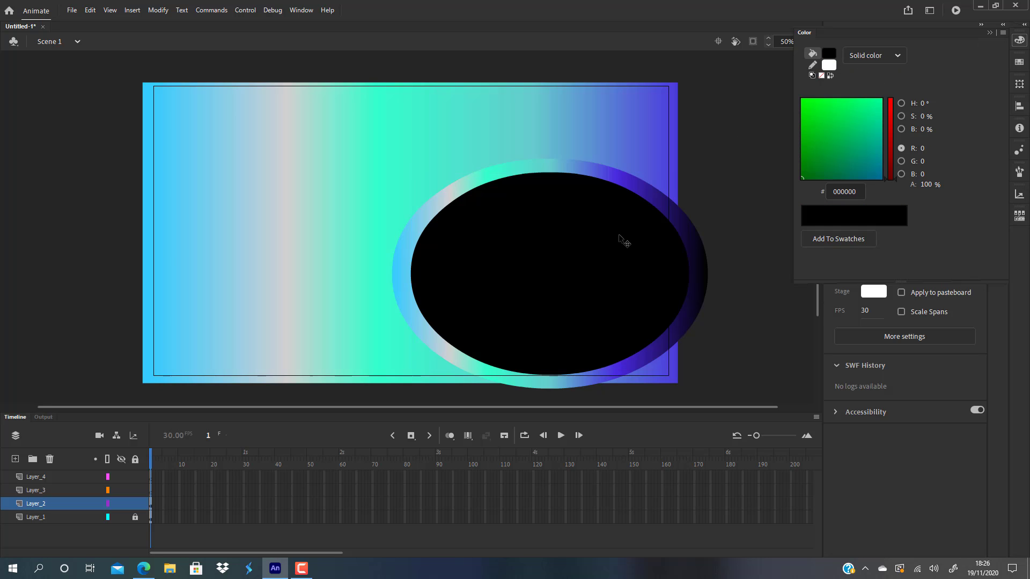
click(619, 234)
key(Delete)
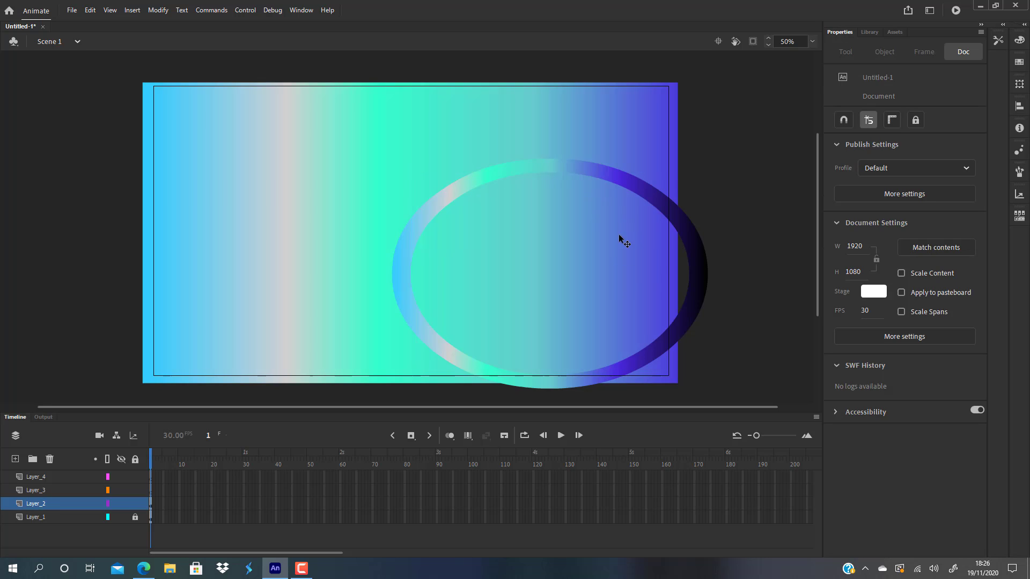
- Convert the ring into a movie clip symbol named "rings defined"
click(627, 178)
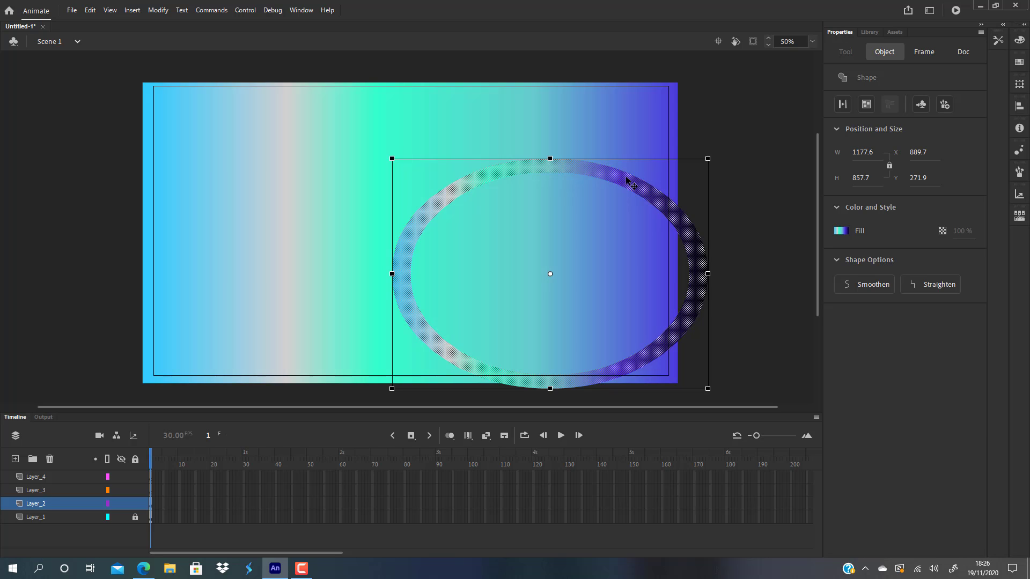
key(F8)
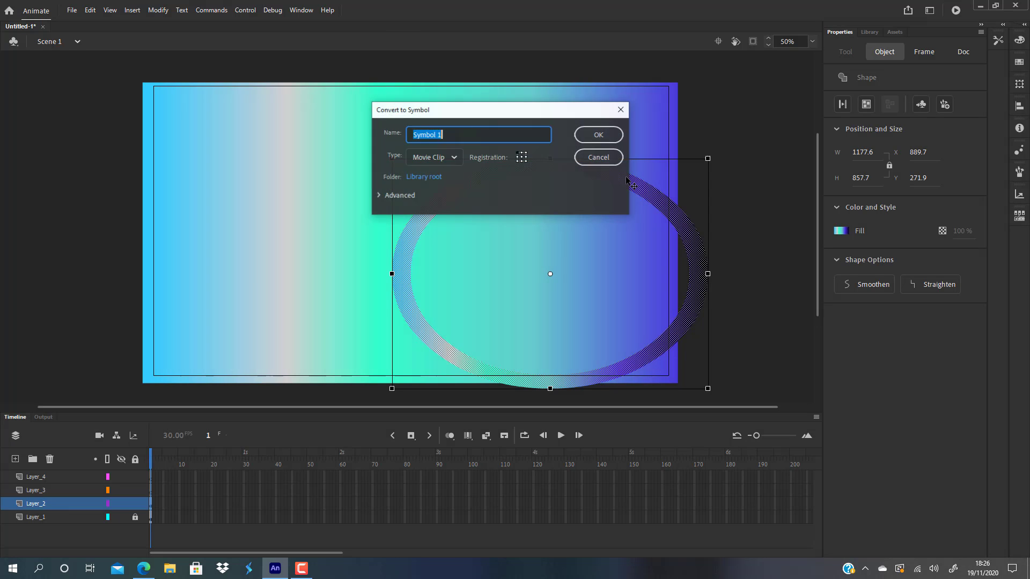
text(rings)
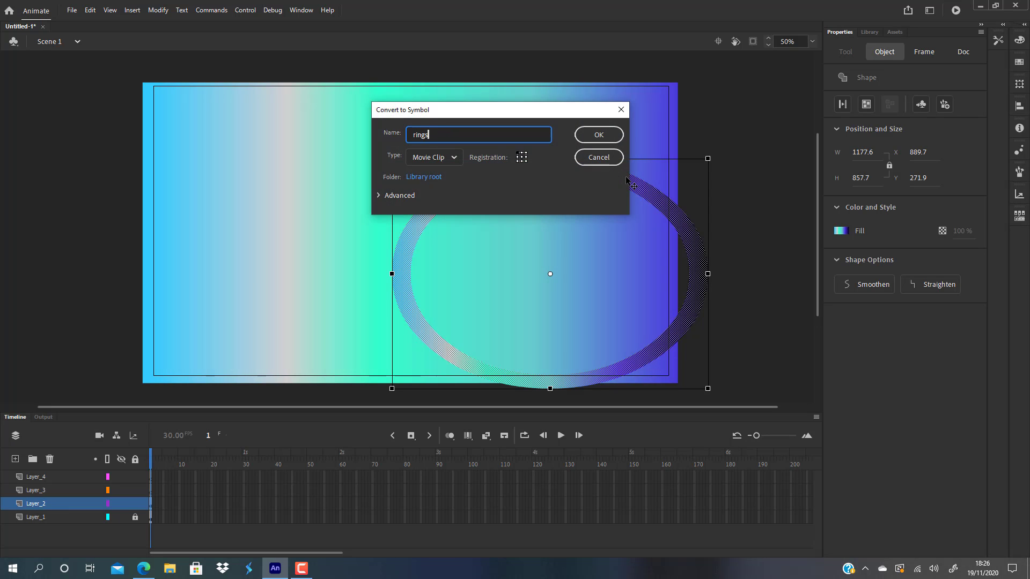
text( defined)
key(Return)
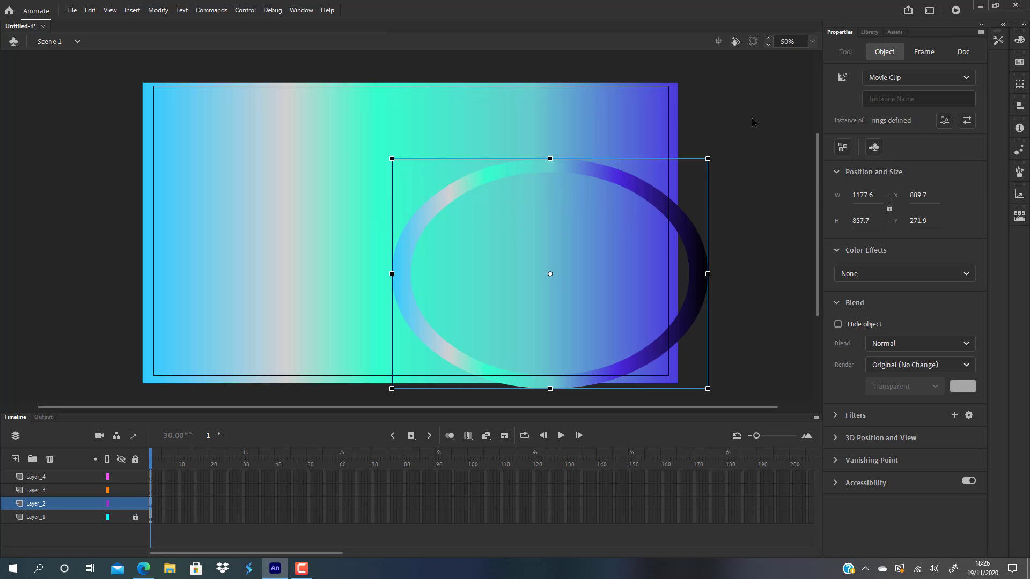
- Open the ring symbol for editing and add two new layers above its Layer_1
click(579, 195)
double_click(599, 169)
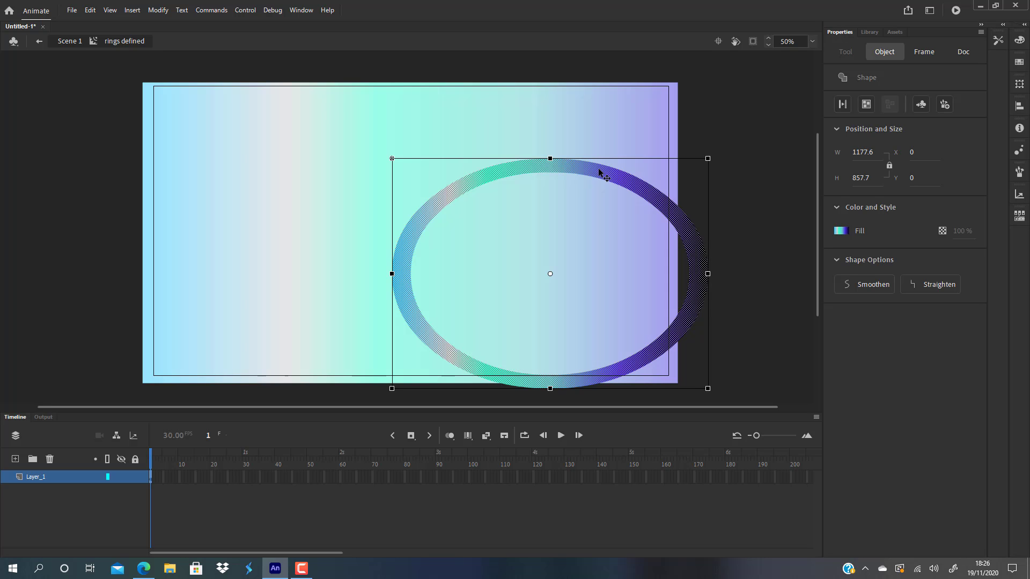
click(15, 459)
click(15, 460)
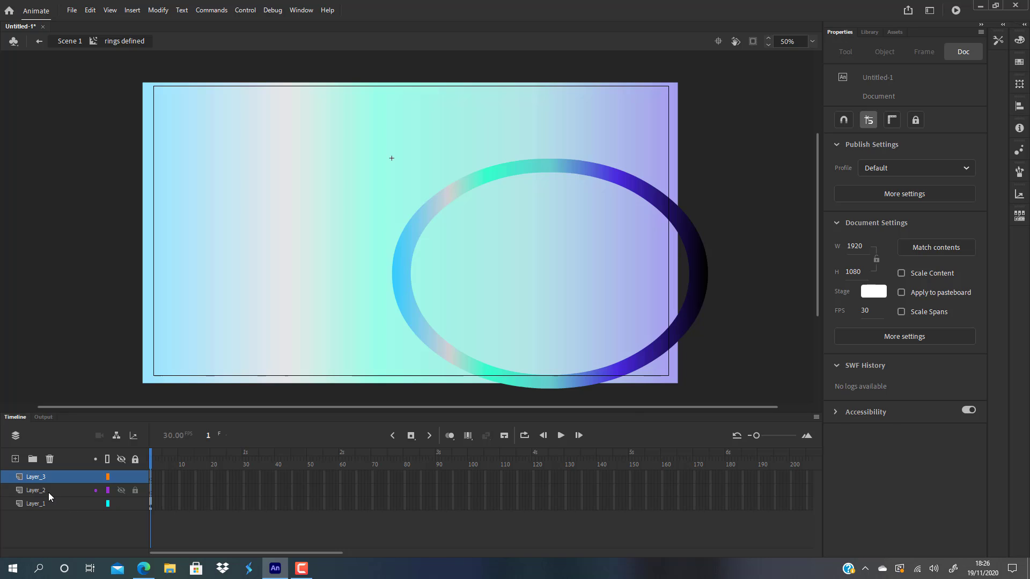
- Paste a copy of the ring in place on both Layer_2 and Layer_3 of the symbol
click(48, 491)
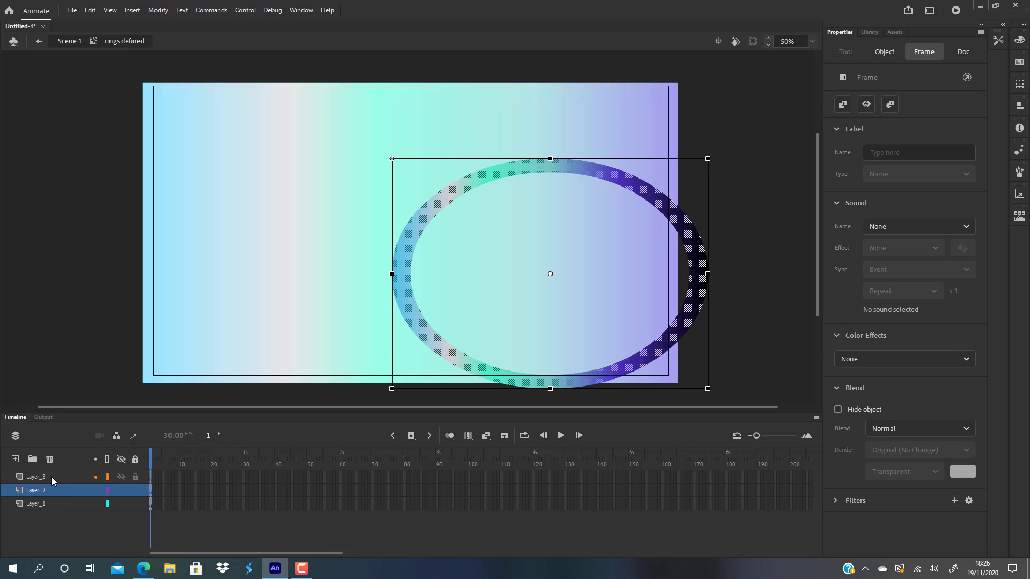
click(52, 477)
key(ctrl+shift+v)
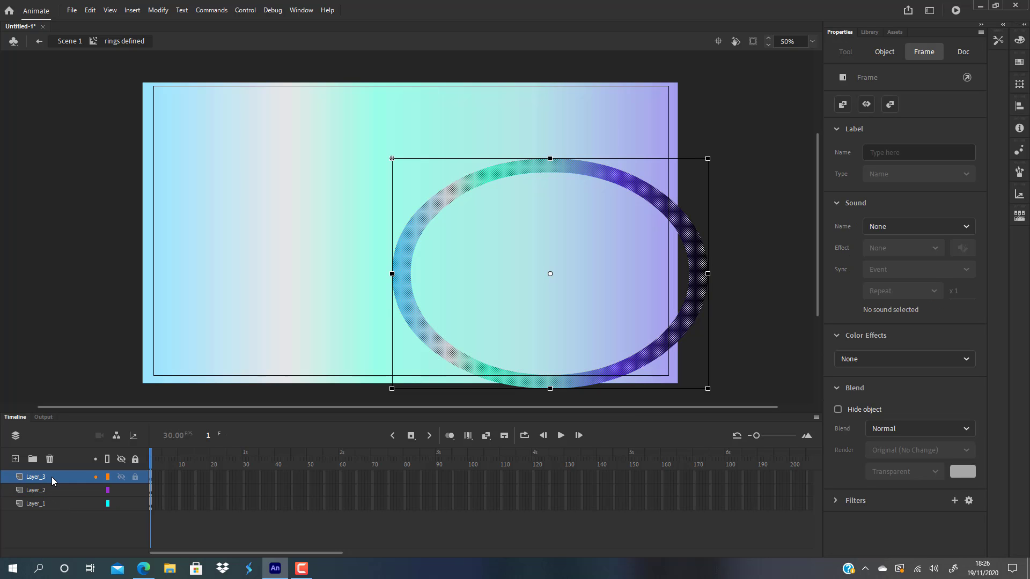
click(68, 326)
- Expand the fill of the ring on the symbol's Layer_1 by a distance of 20 px
click(49, 505)
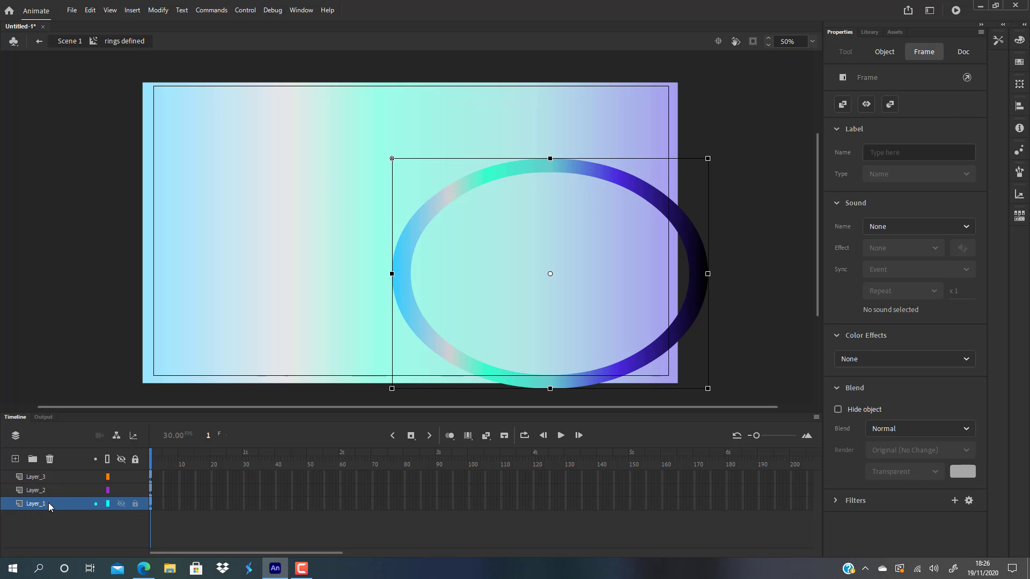
click(158, 10)
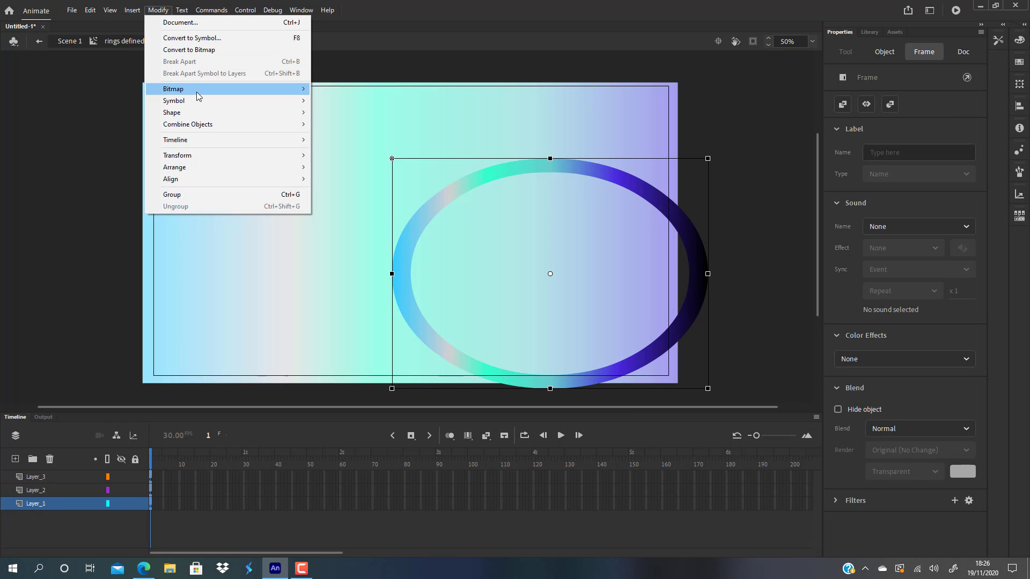
mouse_move(202, 113)
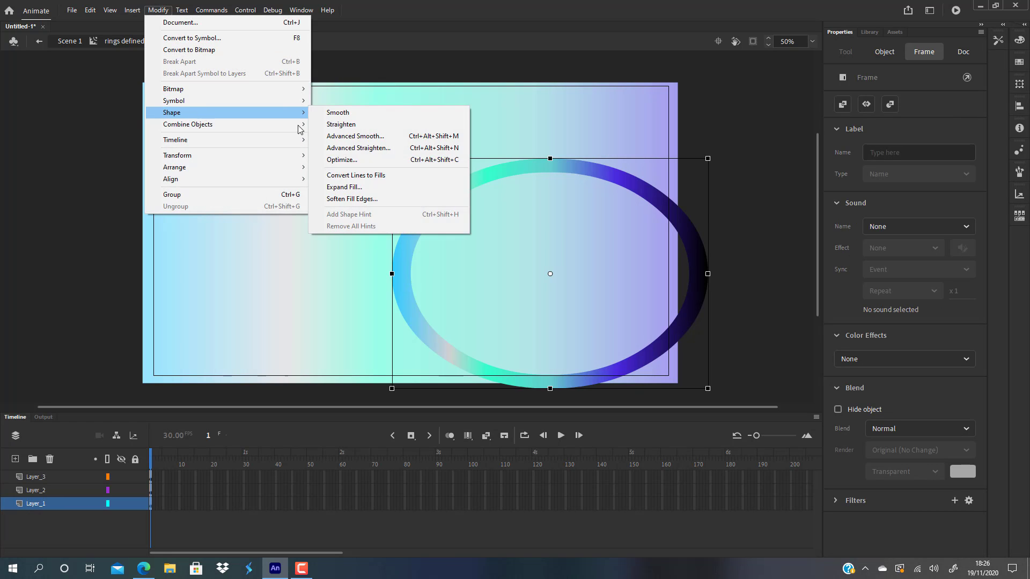
click(354, 188)
key(BackSpace)
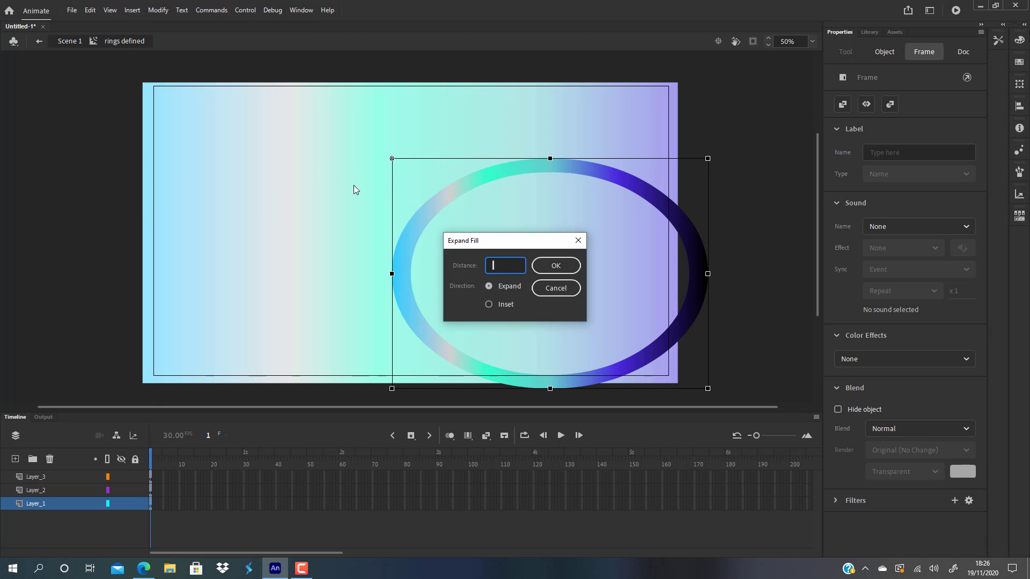
text(20)
click(548, 260)
- Nudge the expanded Layer_1 ring slightly downward and fill it with solid black (000000)
key(Down)
key(Down)
key(Down)
key(Down)
key(Down)
key(Down)
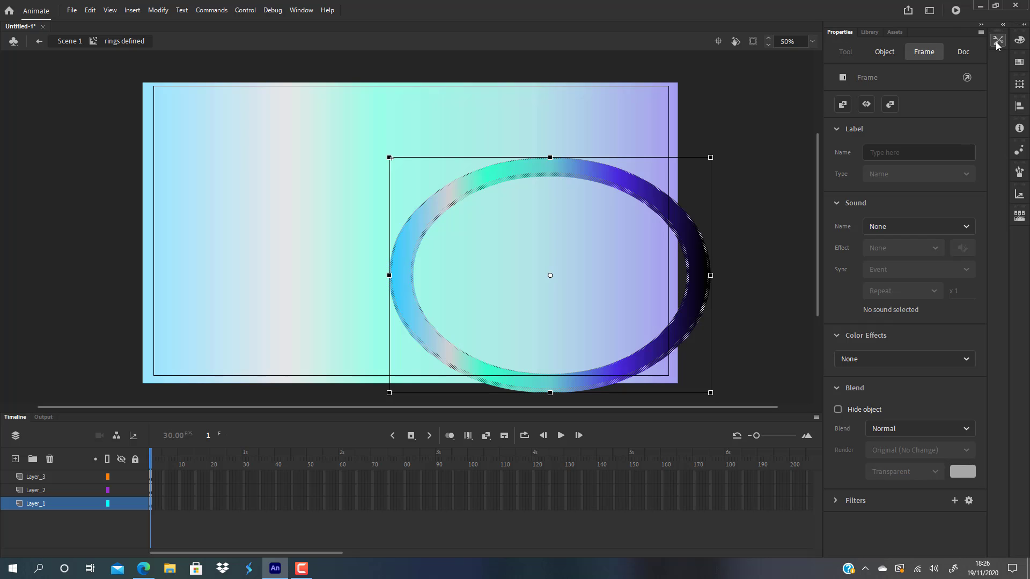
click(1019, 40)
click(829, 54)
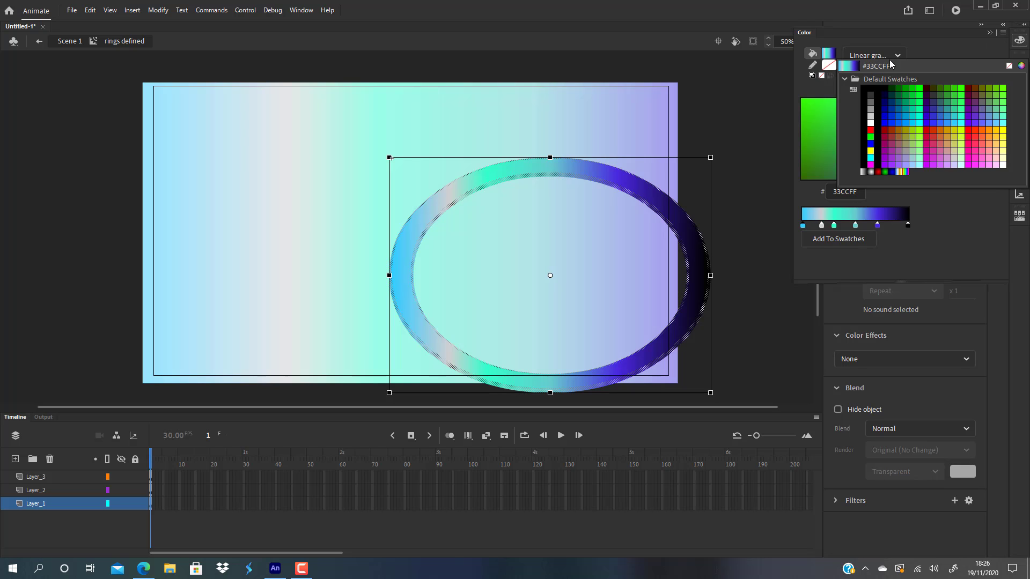
click(874, 85)
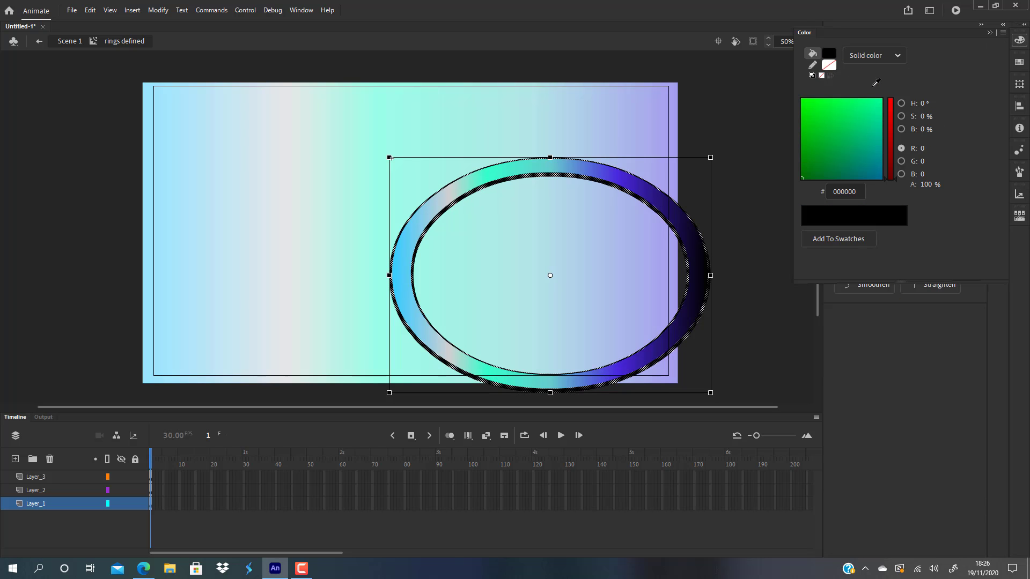
click(748, 133)
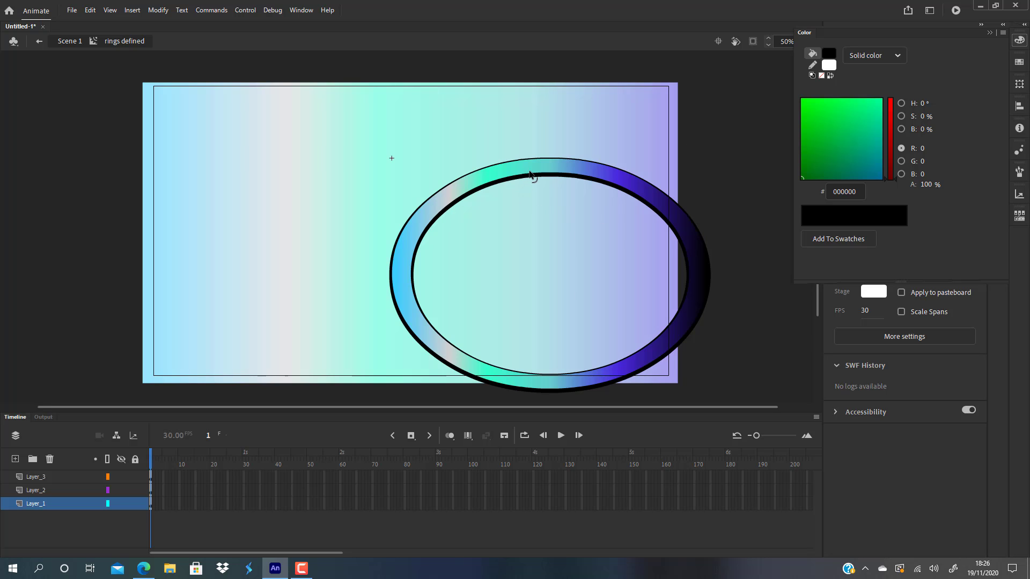
- Widen the linear gradient of the Layer_3 ring with the Gradient Transform tool and shift its centre leftward
click(531, 174)
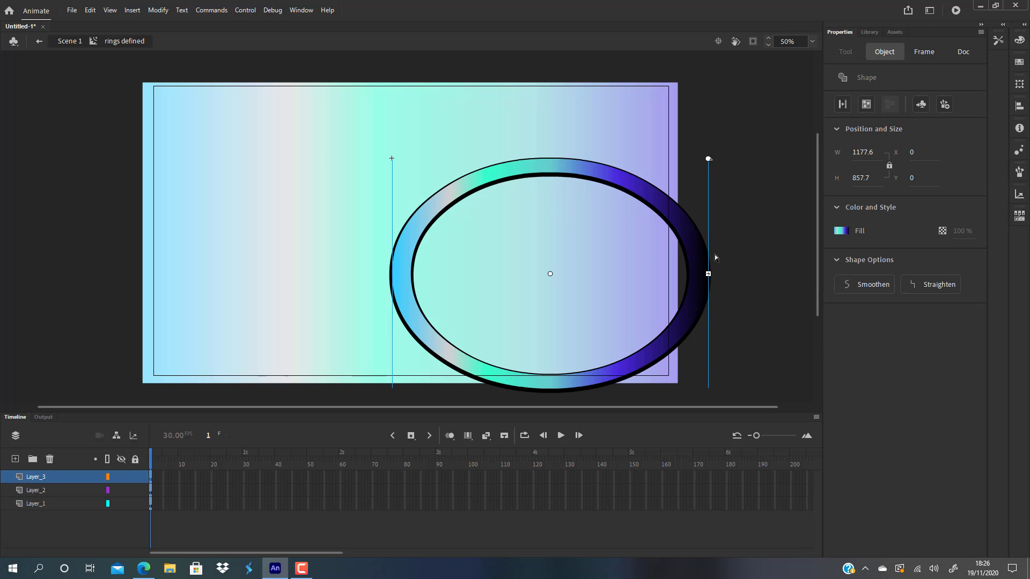
drag(708, 274, 753, 274)
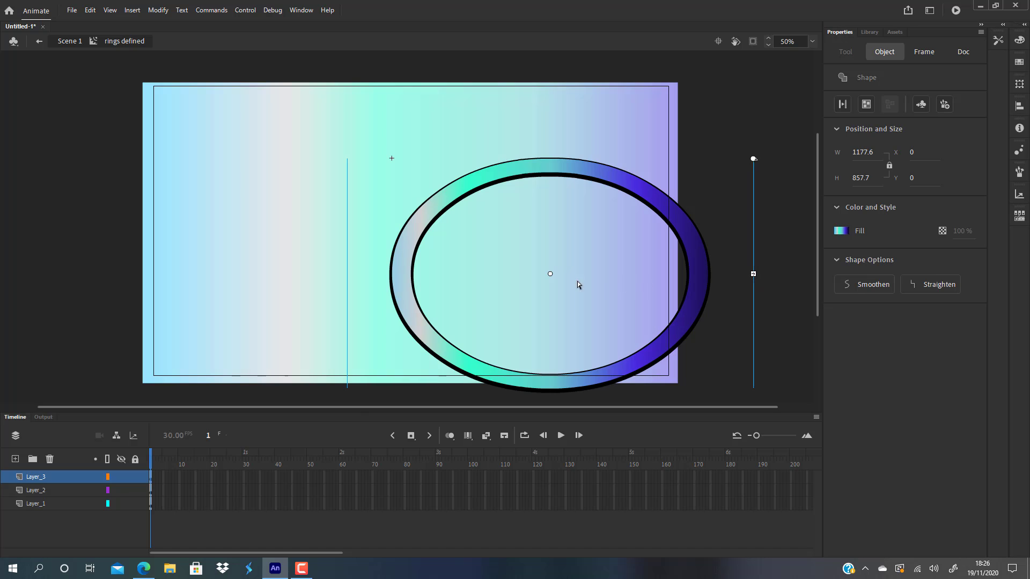
drag(540, 265, 464, 209)
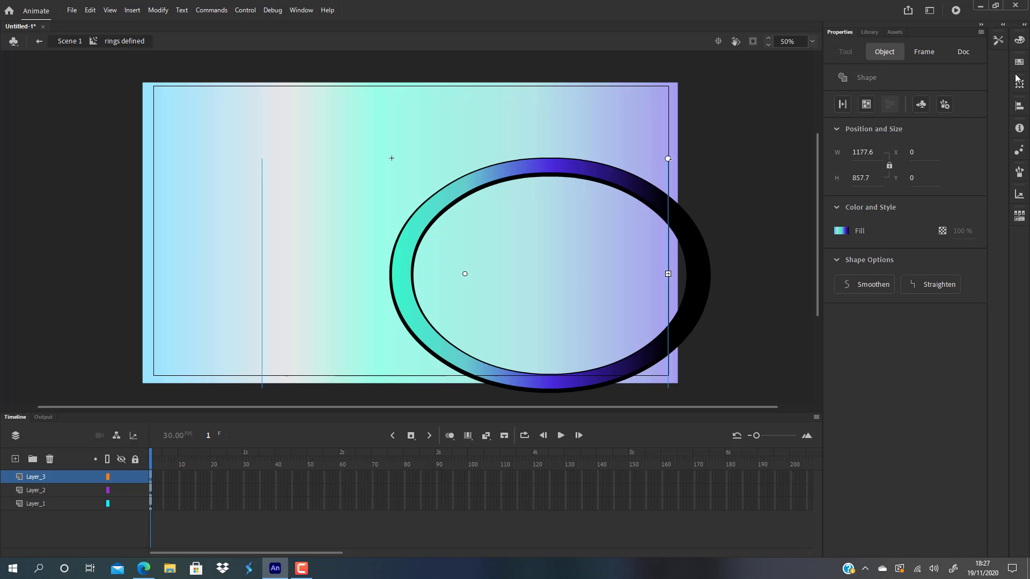
click(1021, 44)
click(763, 134)
click(763, 134)
- Rotate the ring on Layer_2 slightly clockwise so it shows from behind the Layer_3 ring
click(999, 40)
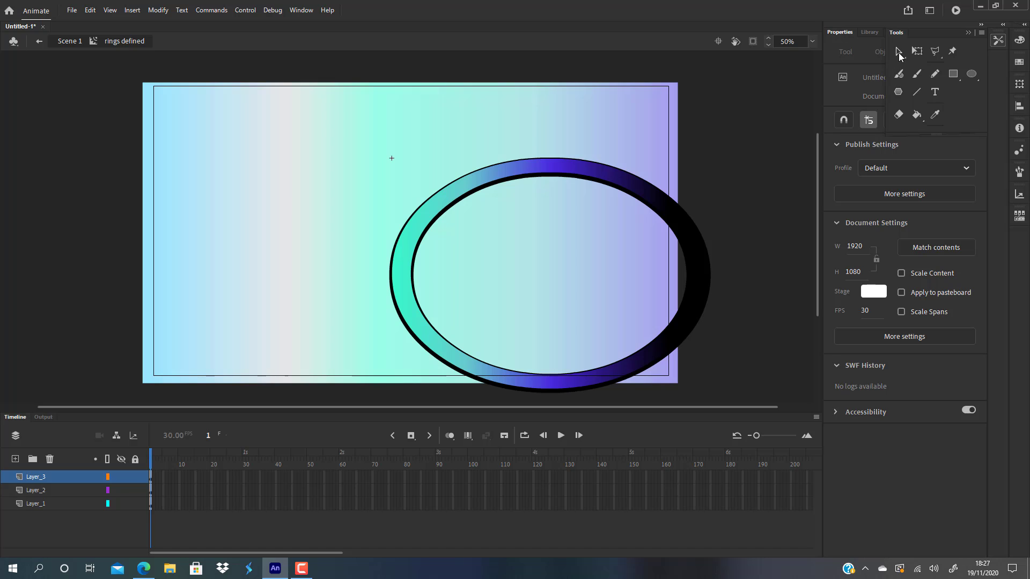
click(685, 148)
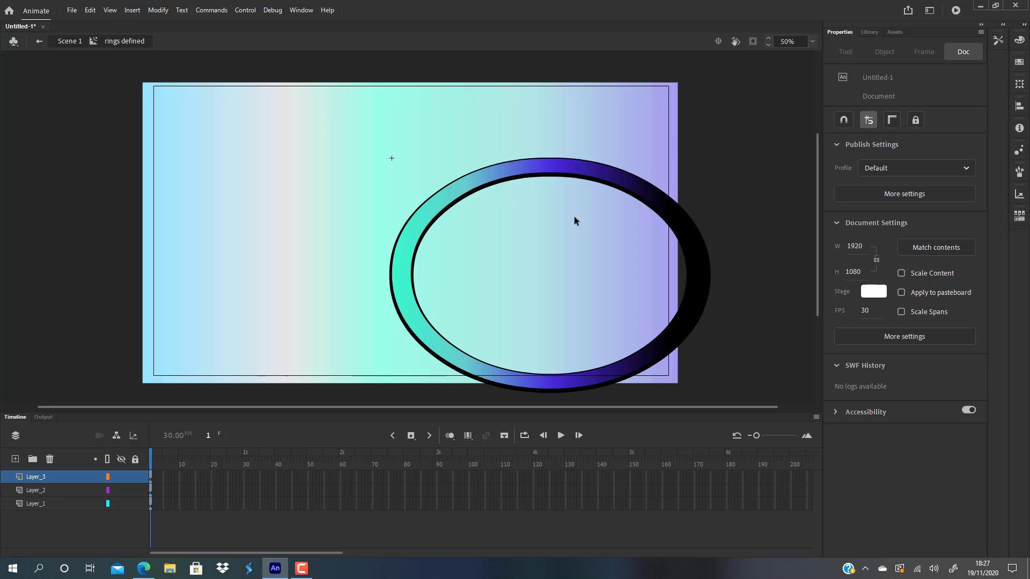
click(42, 486)
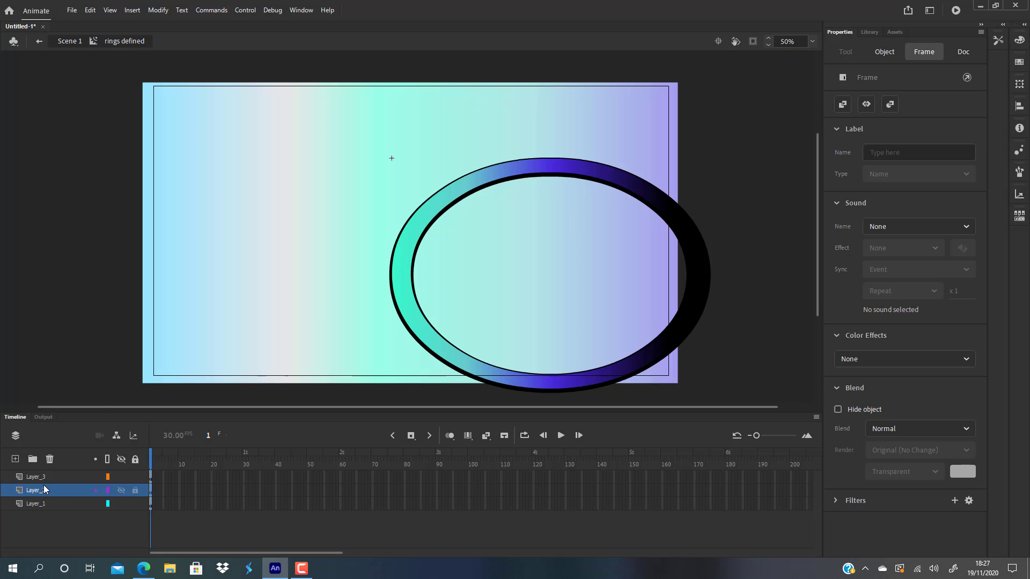
click(586, 184)
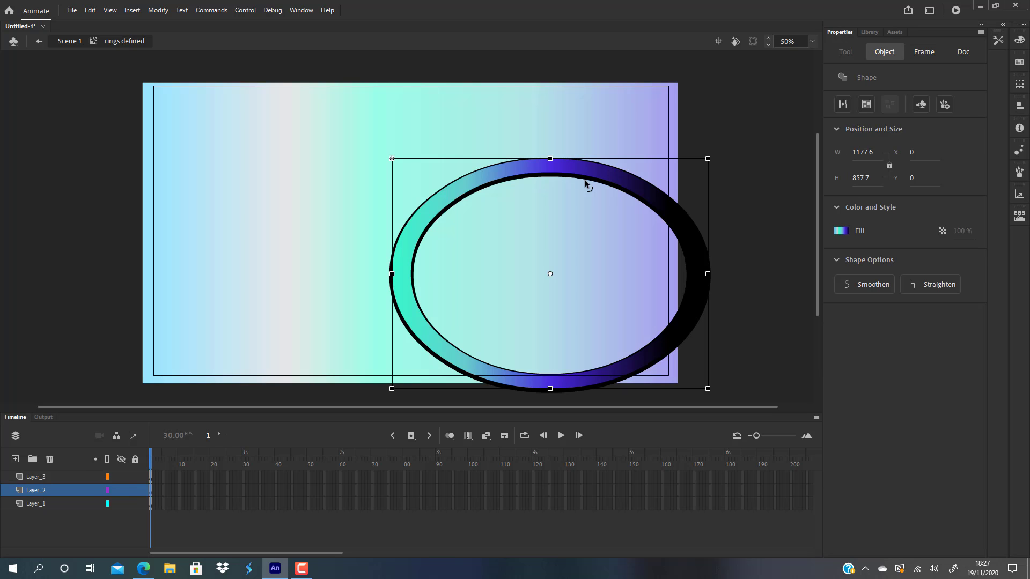
drag(709, 160, 727, 185)
click(716, 136)
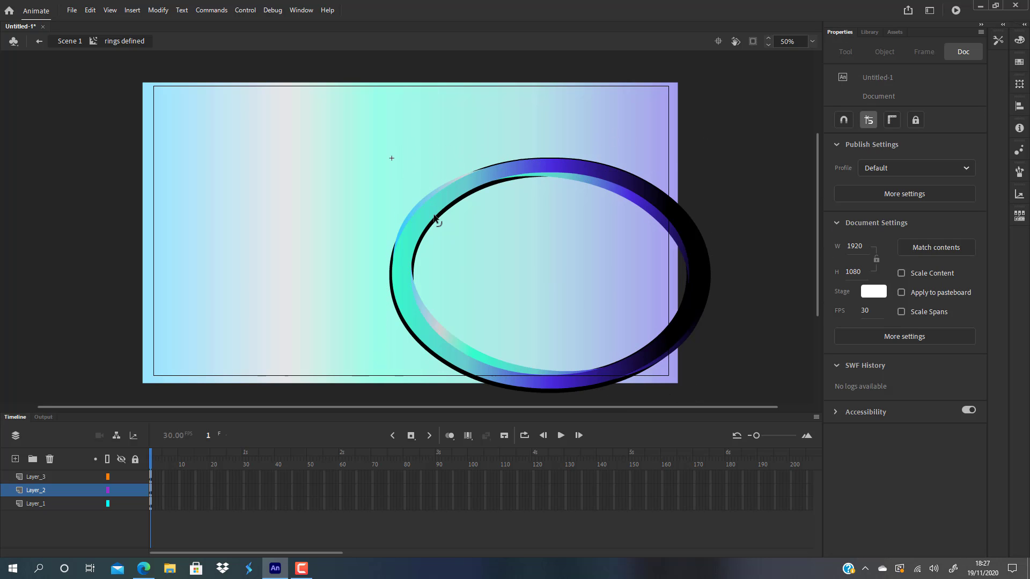
- Scale the Layer_3 ring about its centre to about 1139 by 830 px and nudge it up to Y 2
click(56, 473)
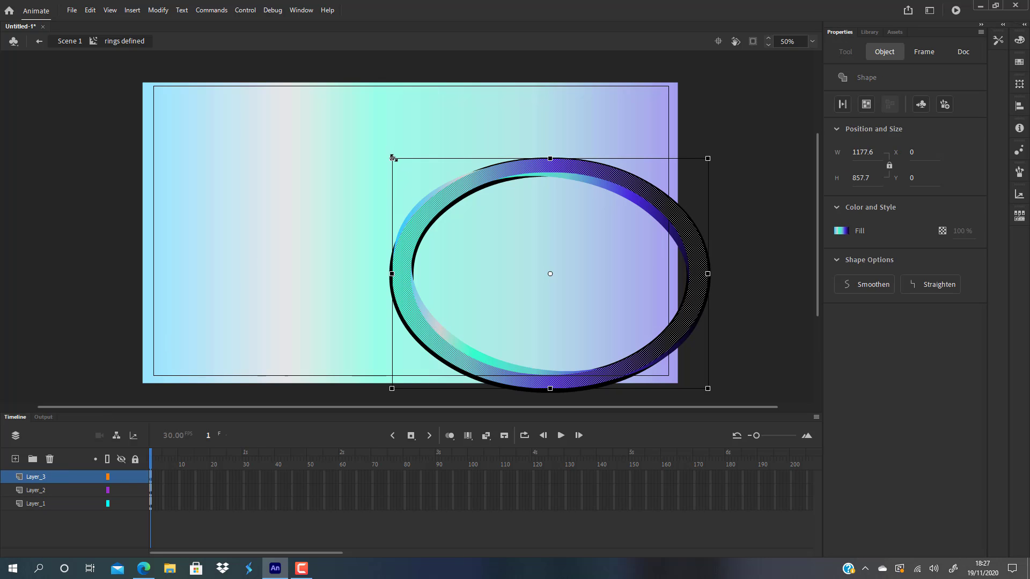
drag(392, 159, 397, 162)
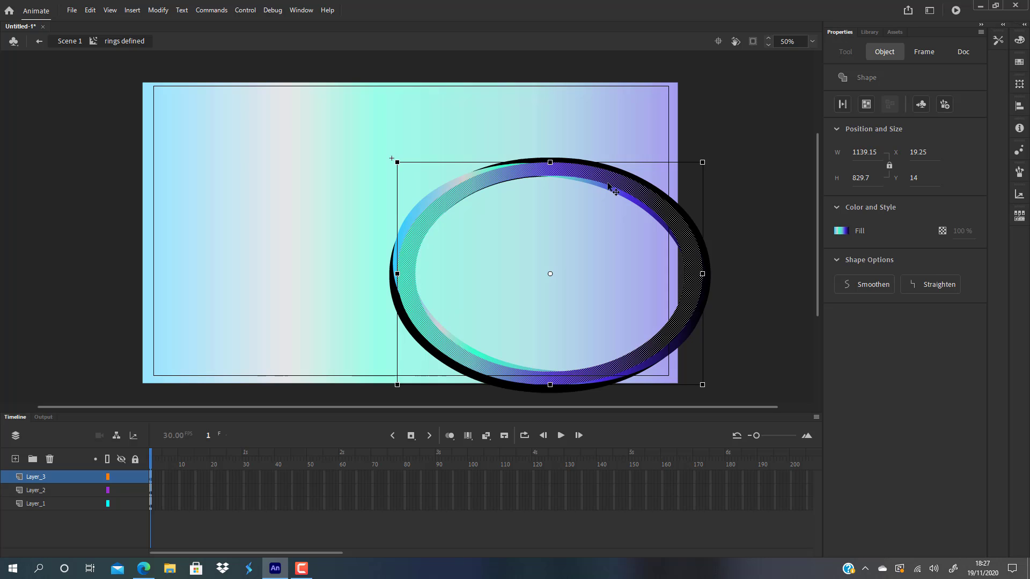
key(Up)
key(Up)
key(Up)
key(Up)
key(Up)
key(Up)
key(Up)
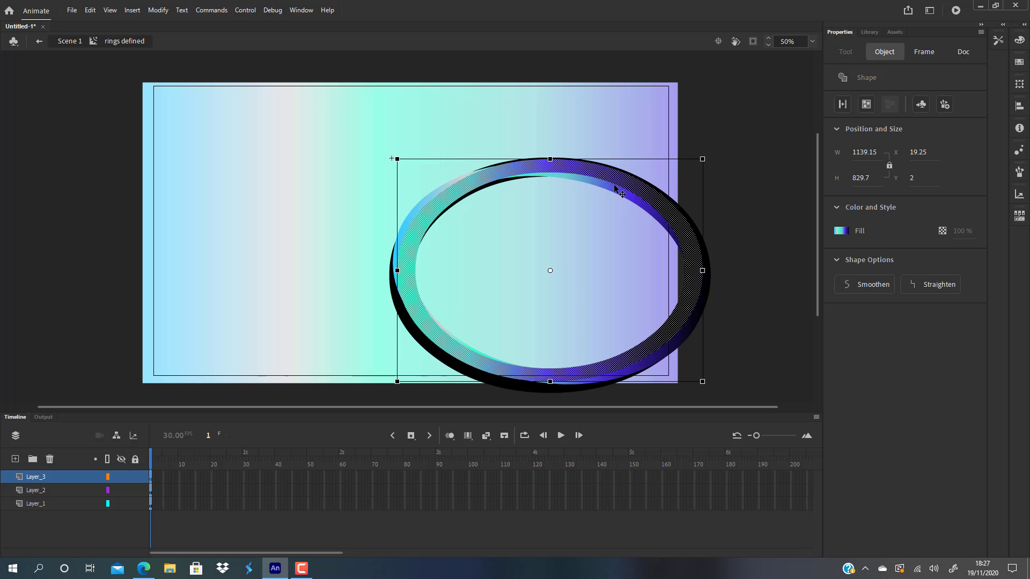
- Return to Scene 1, rotate the rings clip slightly clockwise, scale it to about 971 by 770 px and place it at about X 1076, Y 366
click(750, 144)
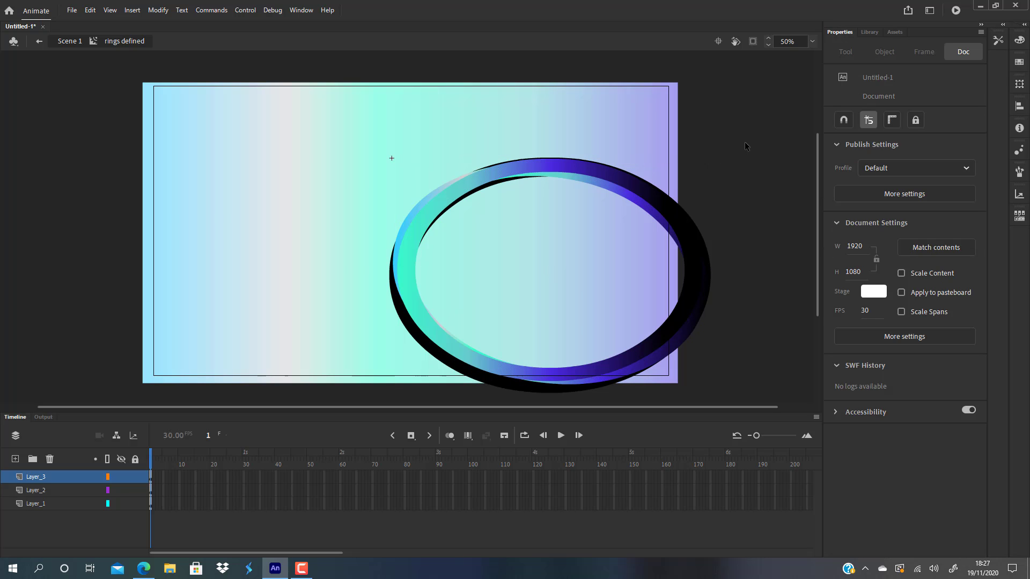
double_click(744, 171)
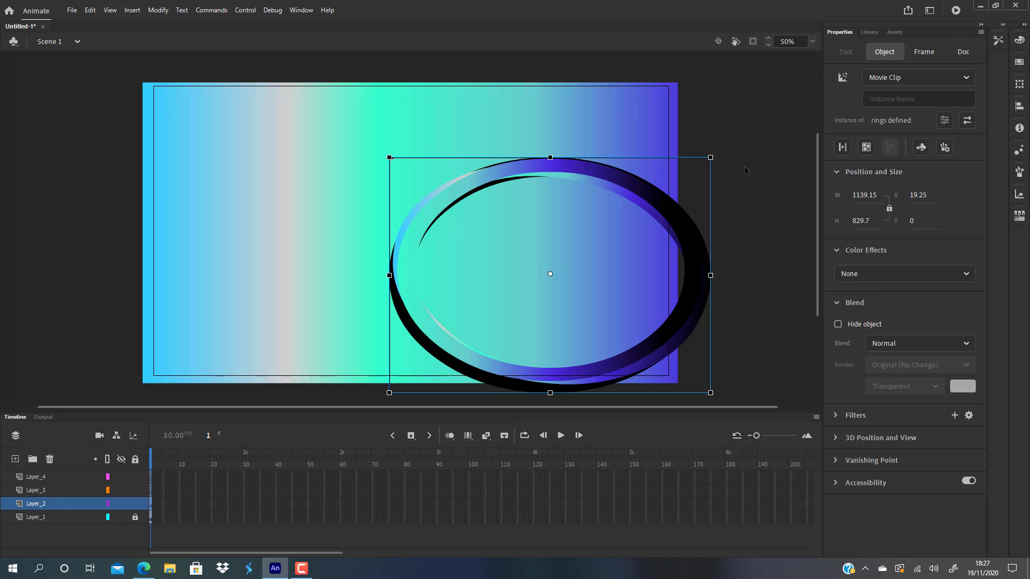
drag(662, 195, 599, 159)
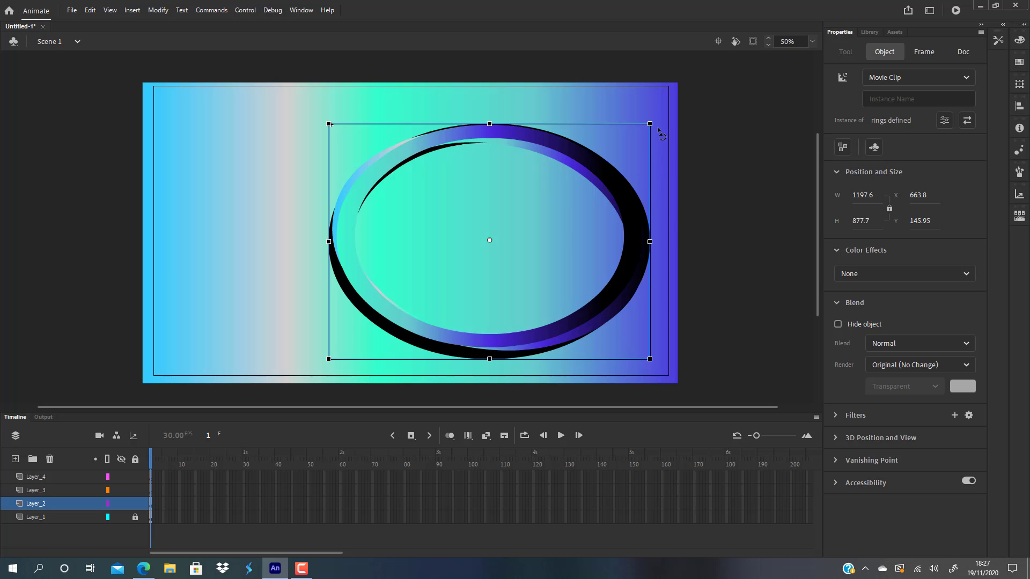
drag(655, 121, 687, 199)
drag(623, 214, 631, 249)
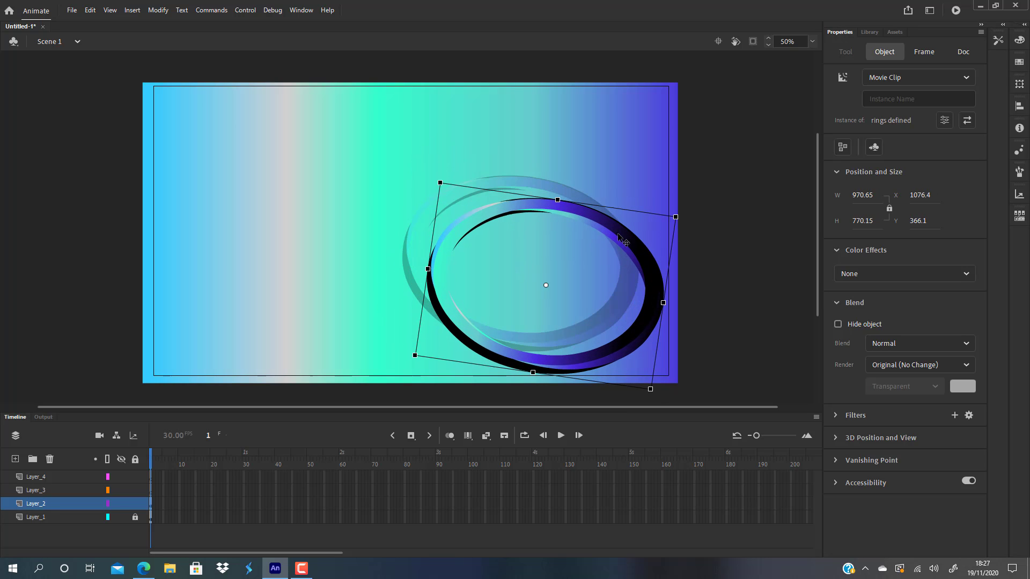
click(606, 141)
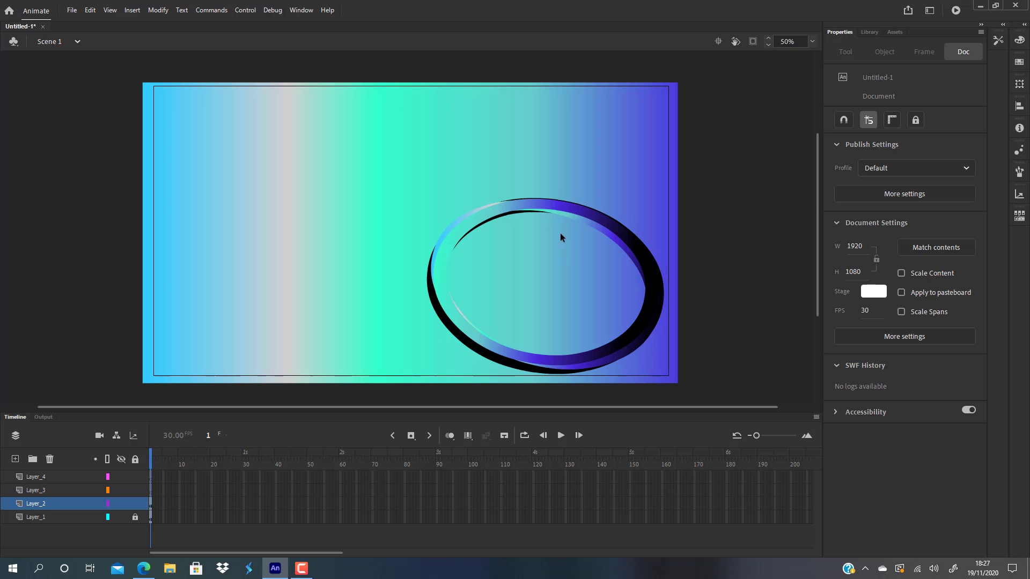
- Enlarge the rings clip to about 1152 by 959 px and move it to about X 821, Y 136
click(590, 204)
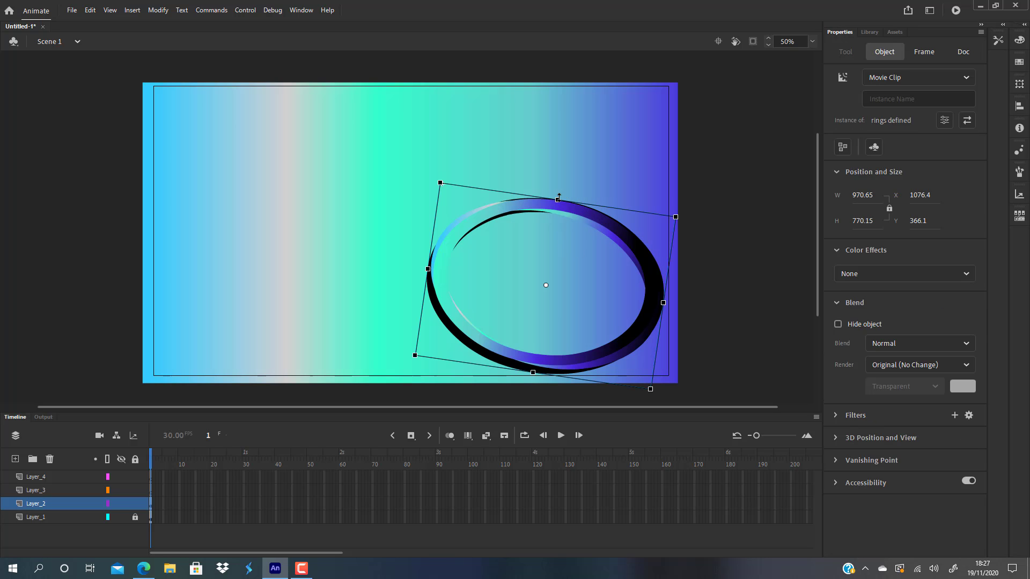
drag(558, 198, 560, 178)
drag(428, 270, 406, 266)
click(762, 230)
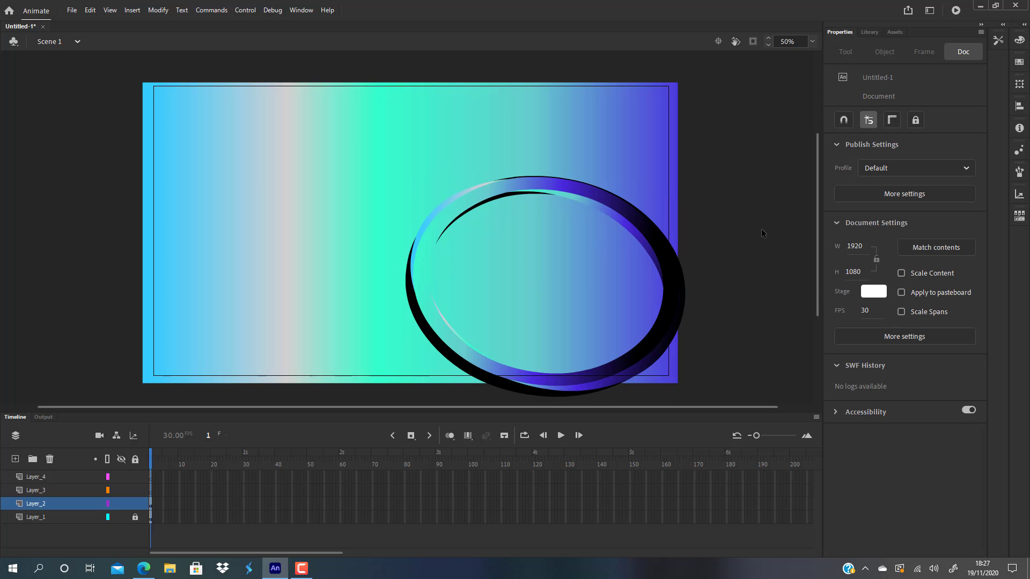
drag(649, 232, 590, 195)
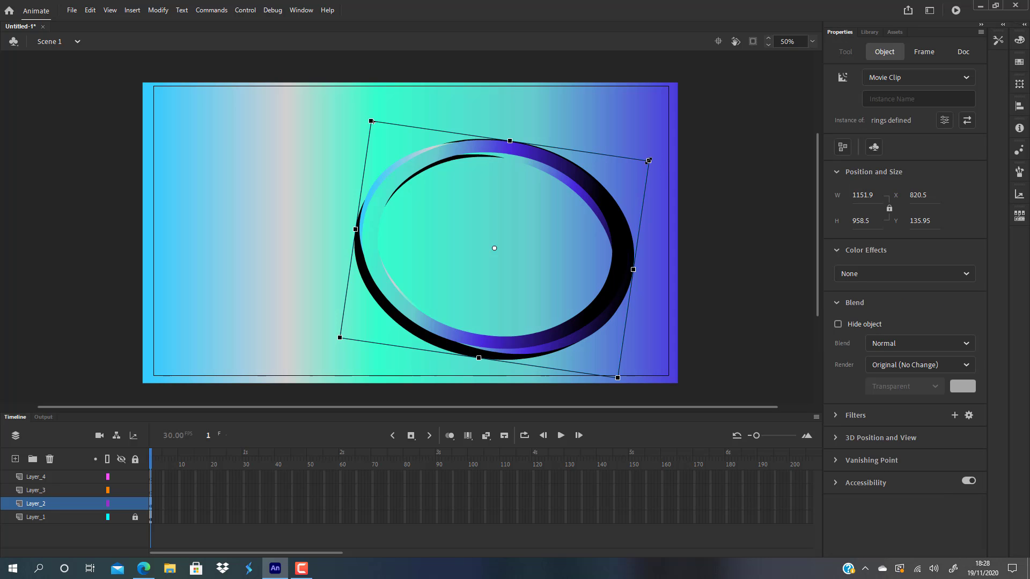
- Duplicate the rings clip, scale the copy to about 931 by 820 px, rotate it further clockwise and place it inside the larger one
drag(650, 160, 629, 199)
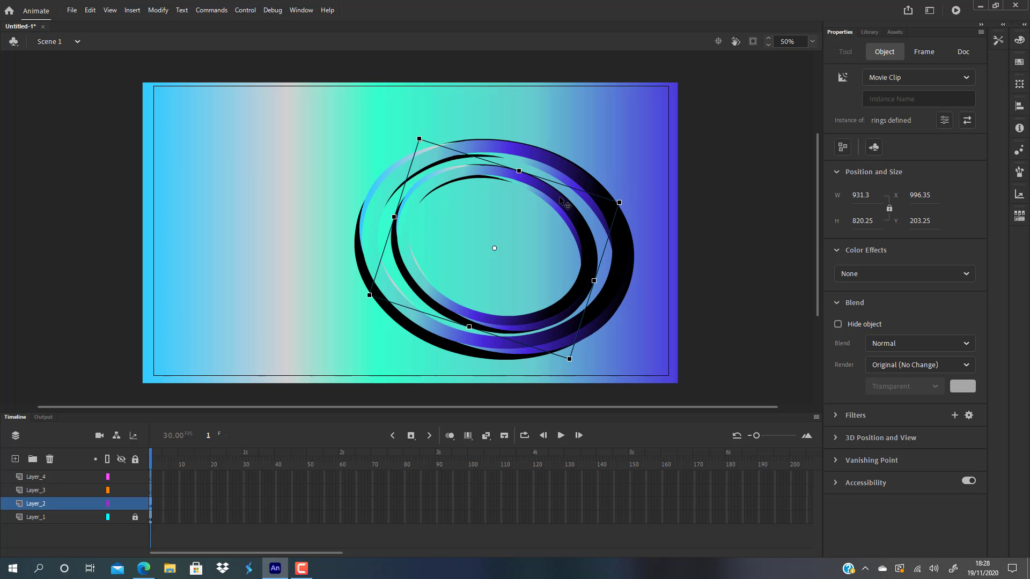
drag(555, 203, 528, 192)
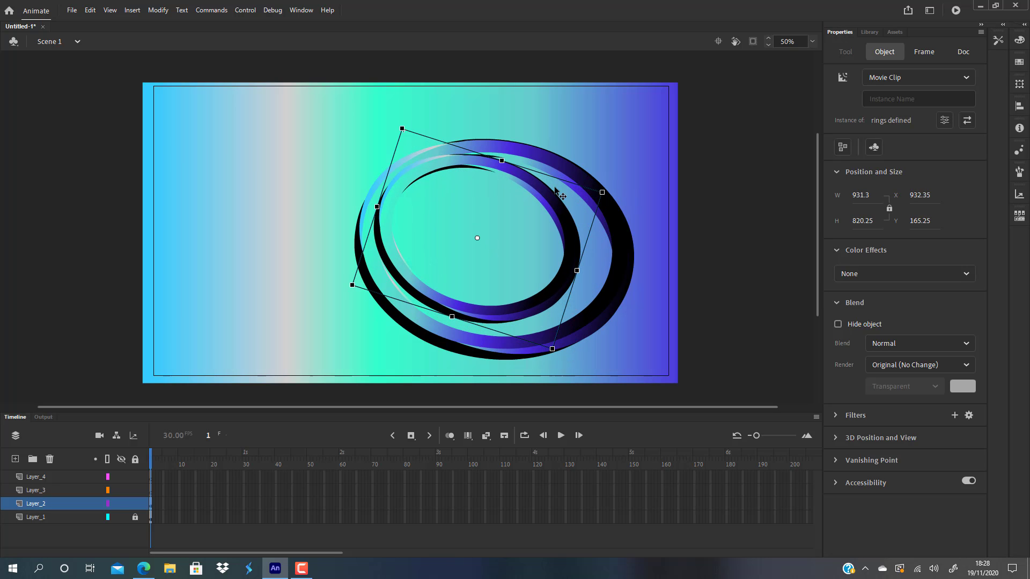
click(699, 199)
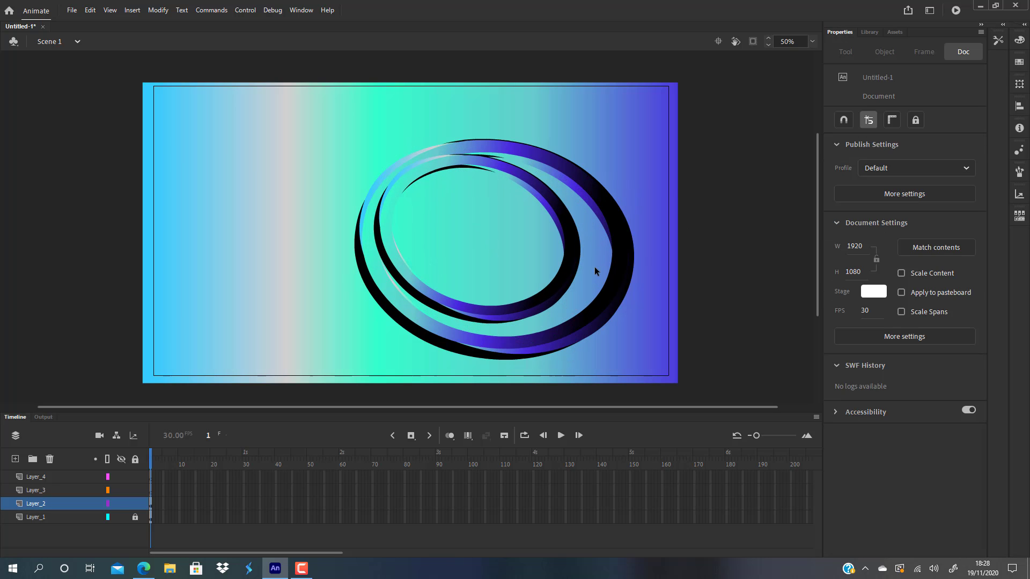
- Stretch the linear gradient of the Layer_3 ring much wider inside the rings defined symbol and return to Scene 1
double_click(561, 218)
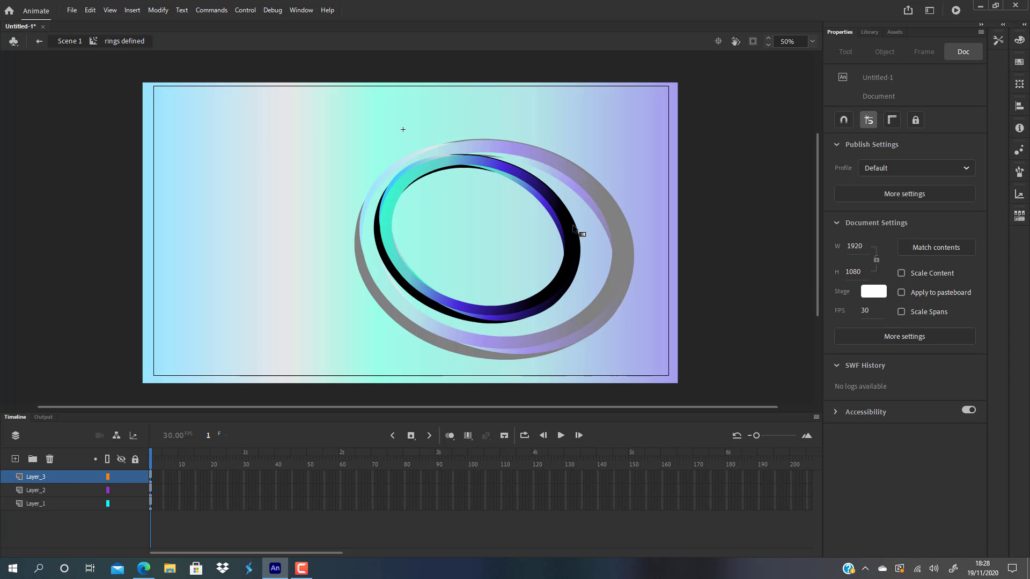
click(570, 233)
drag(551, 255, 649, 281)
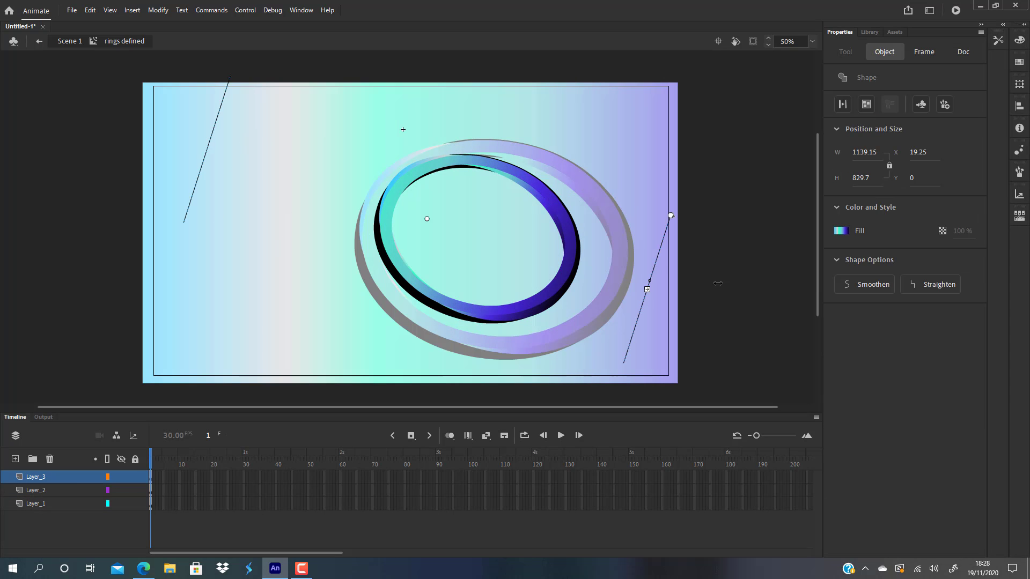
drag(718, 283, 950, 304)
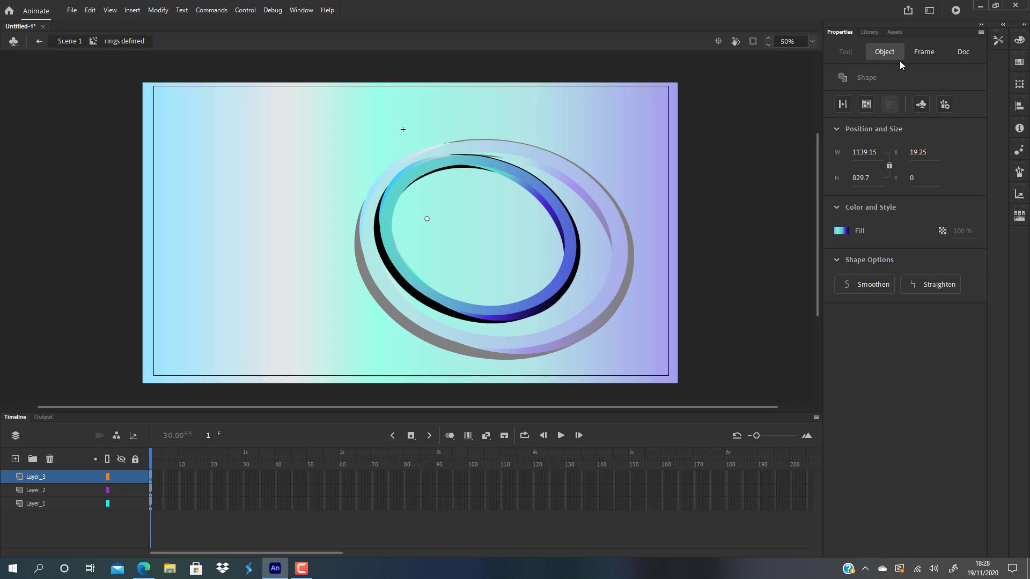
click(688, 143)
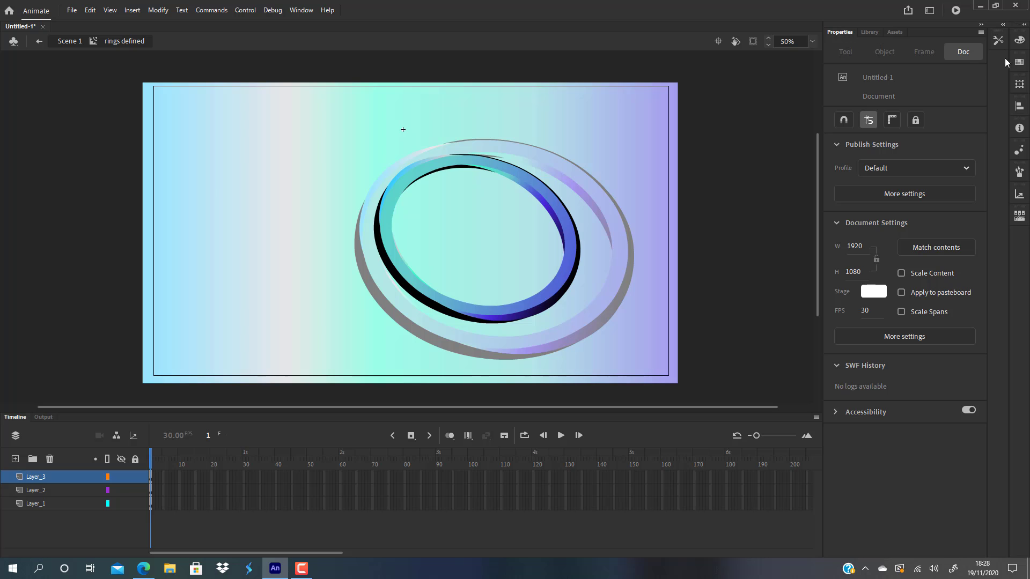
click(994, 43)
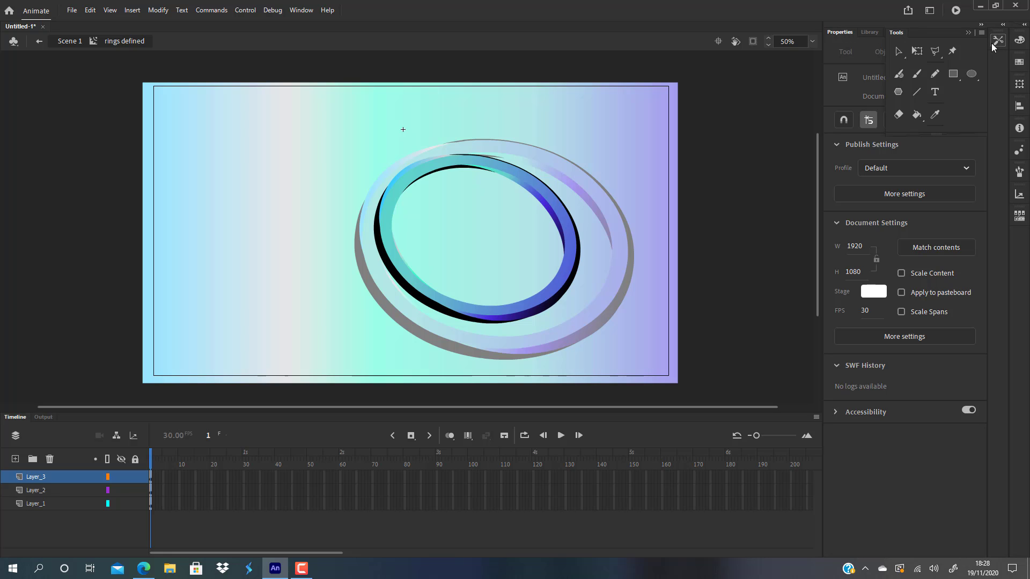
click(899, 51)
double_click(726, 170)
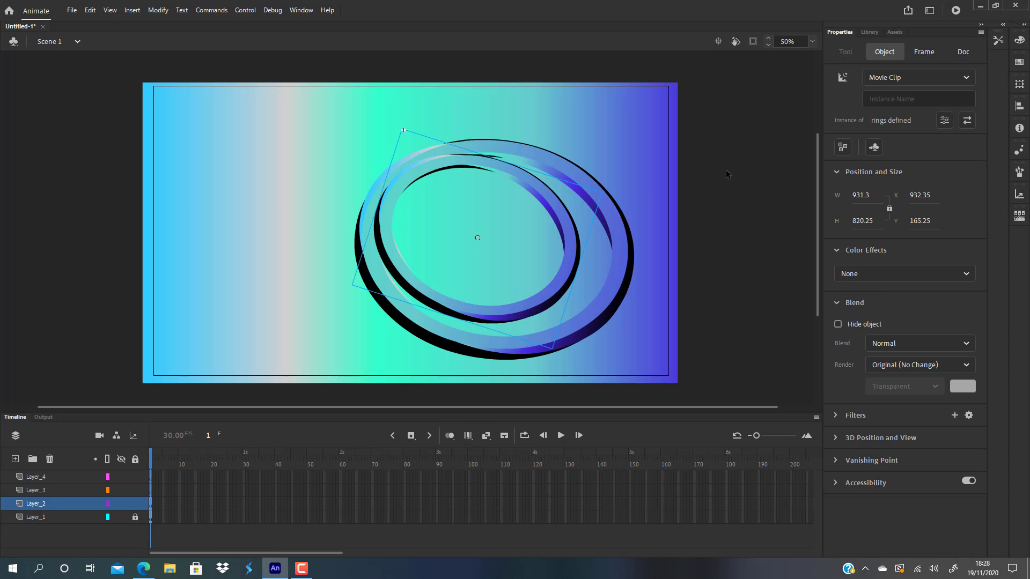
click(731, 153)
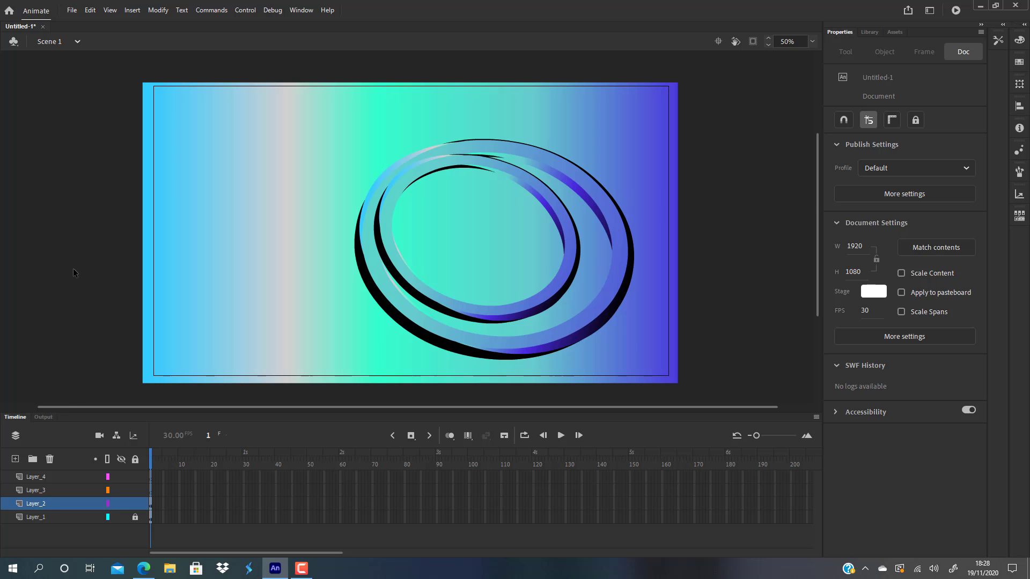
- Remove the green and purple stops from the background's linear gradient and move its black stop inward
click(309, 202)
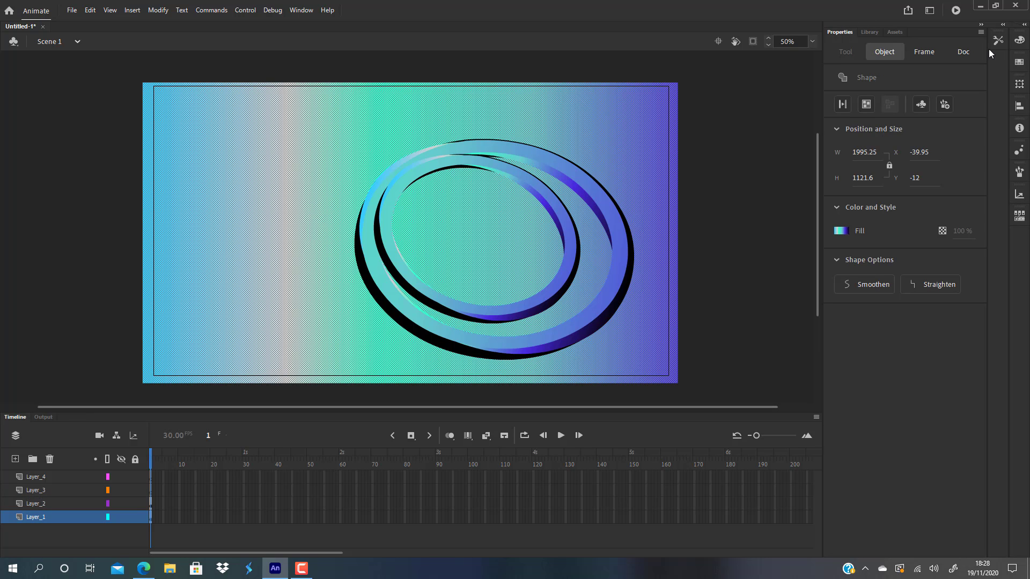
click(999, 40)
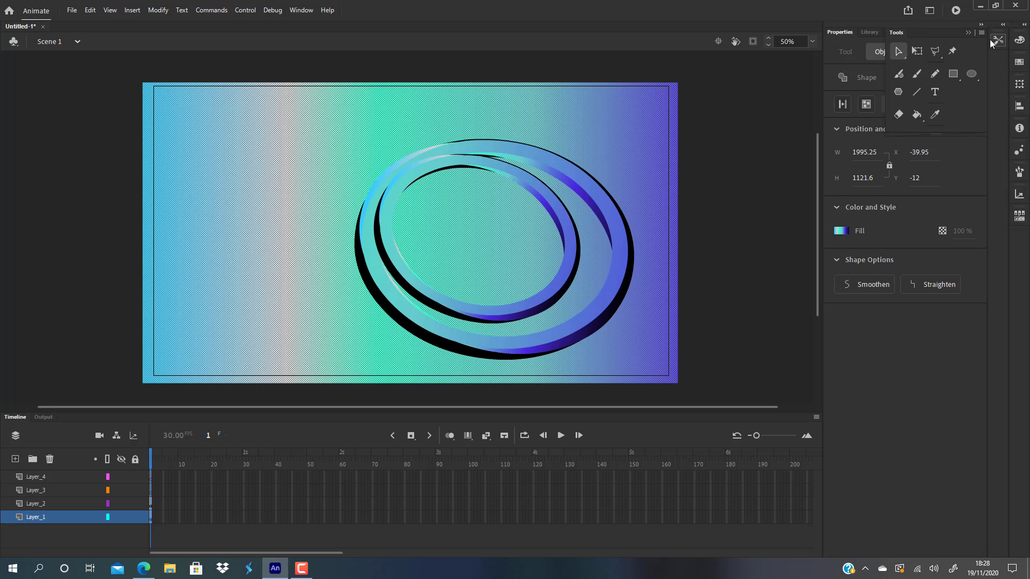
click(755, 98)
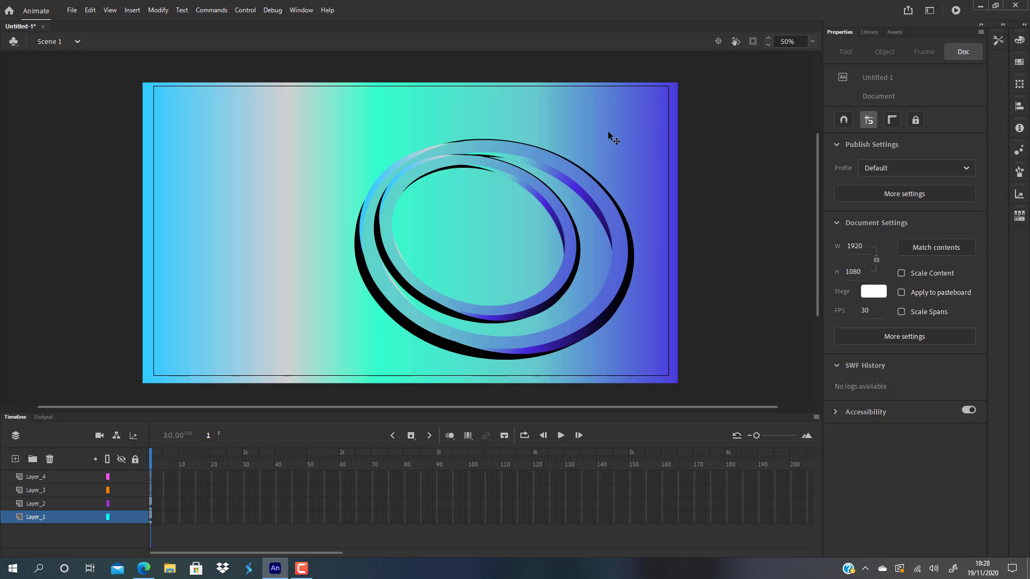
click(612, 137)
click(1019, 40)
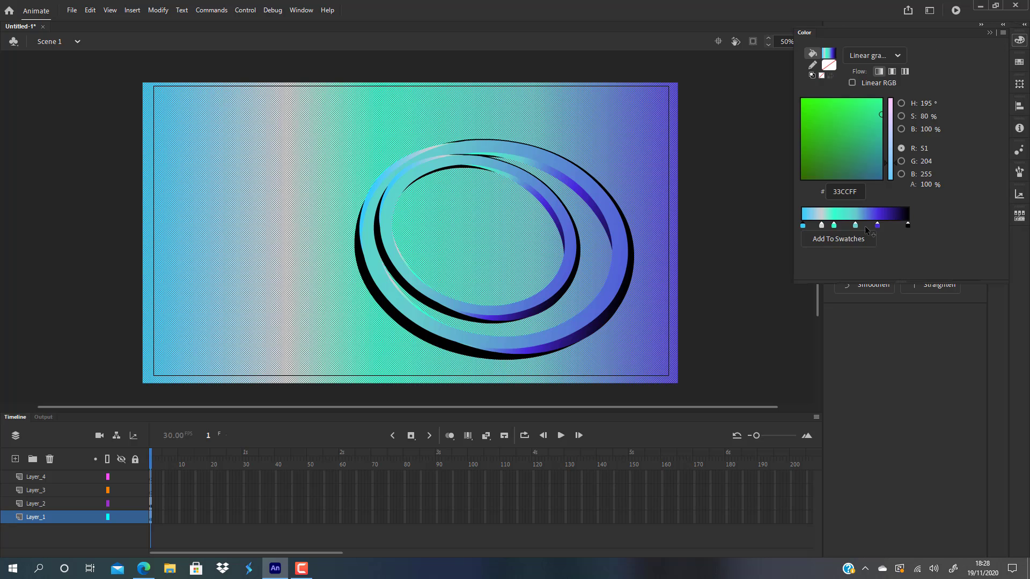
drag(877, 224, 856, 257)
click(901, 226)
click(718, 243)
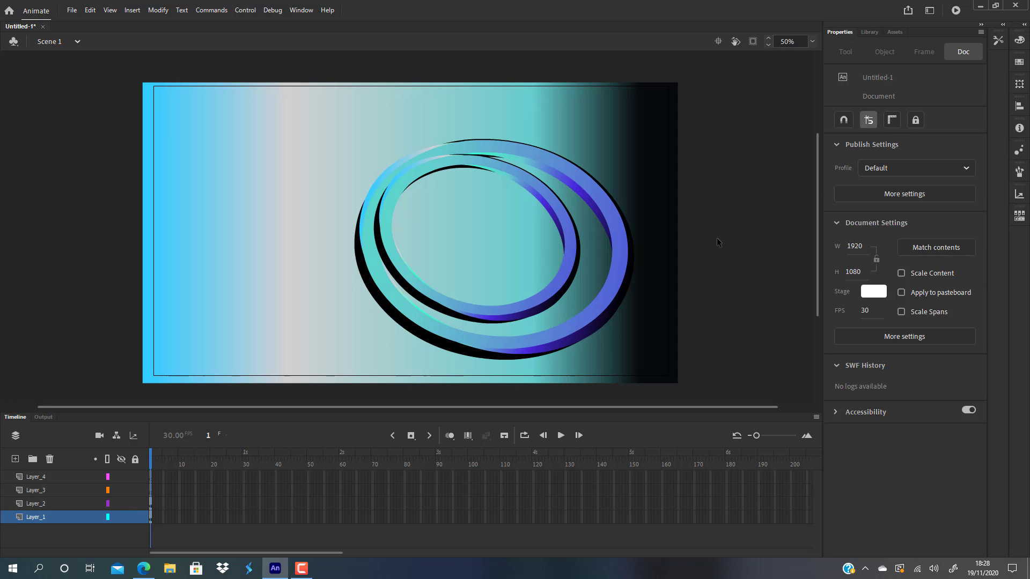
double_click(586, 175)
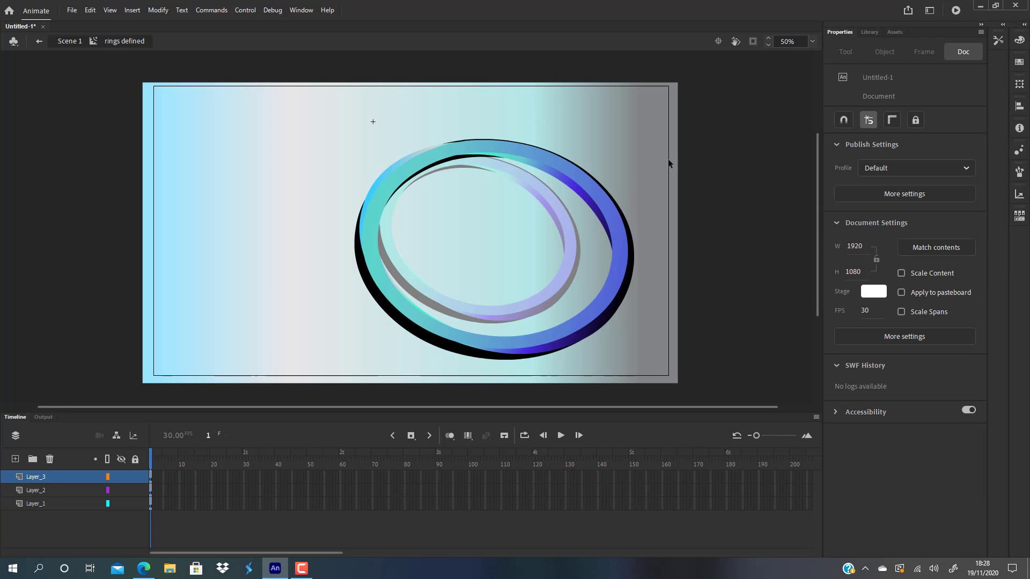
double_click(742, 161)
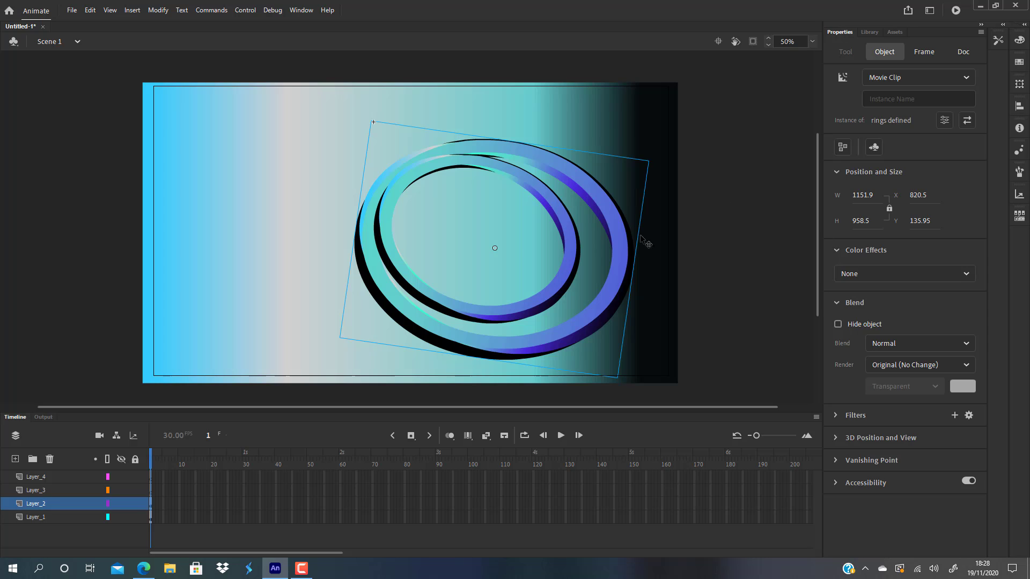
click(563, 215)
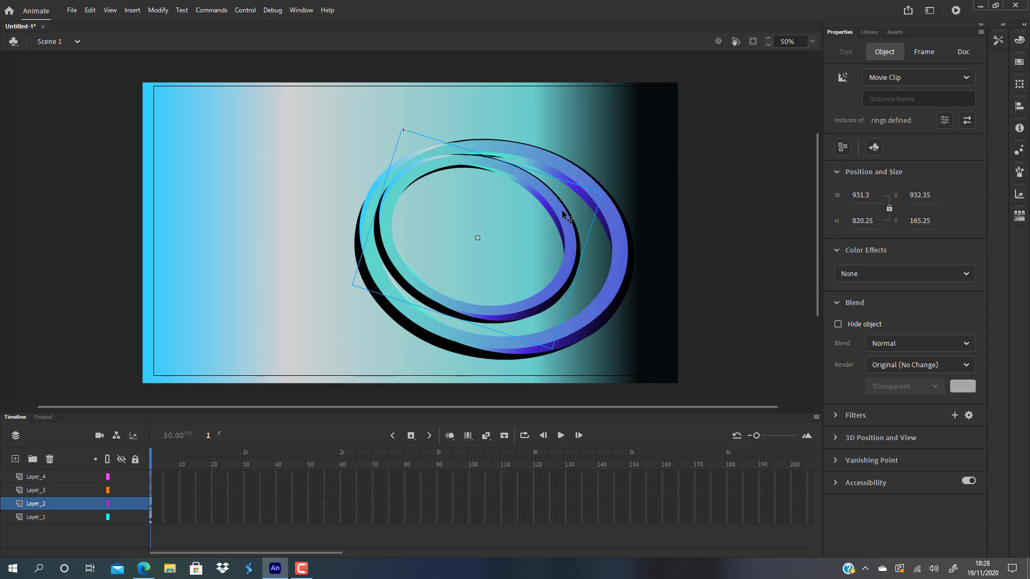
click(606, 197)
click(767, 123)
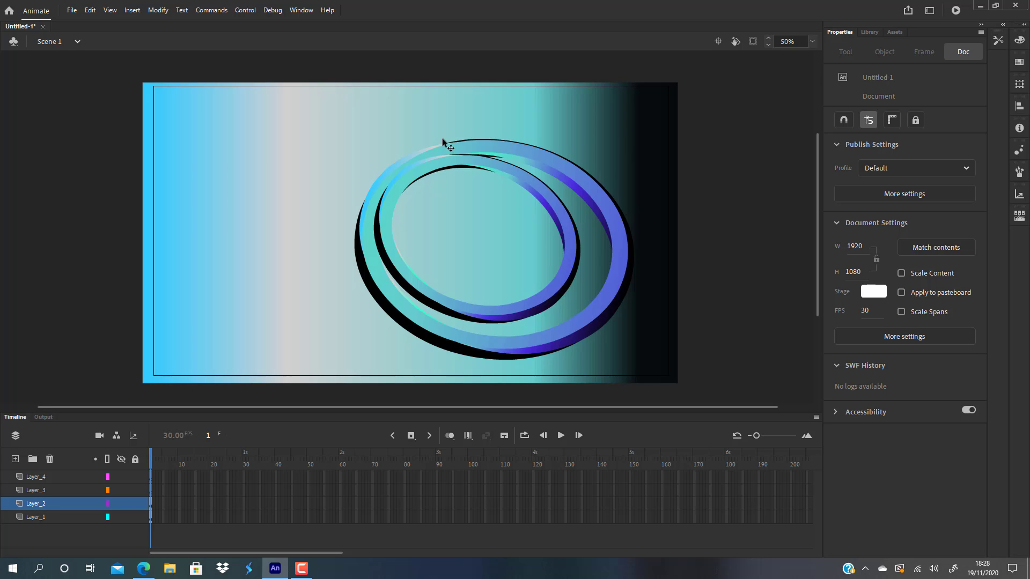
- Delete both rings defined instances from the stage
click(598, 187)
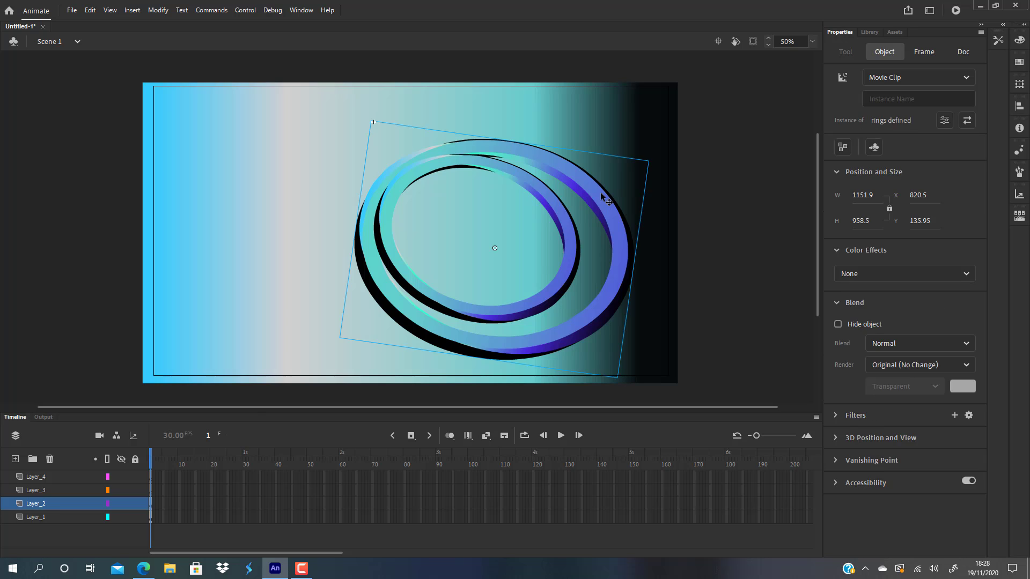
key(Delete)
click(548, 199)
key(Delete)
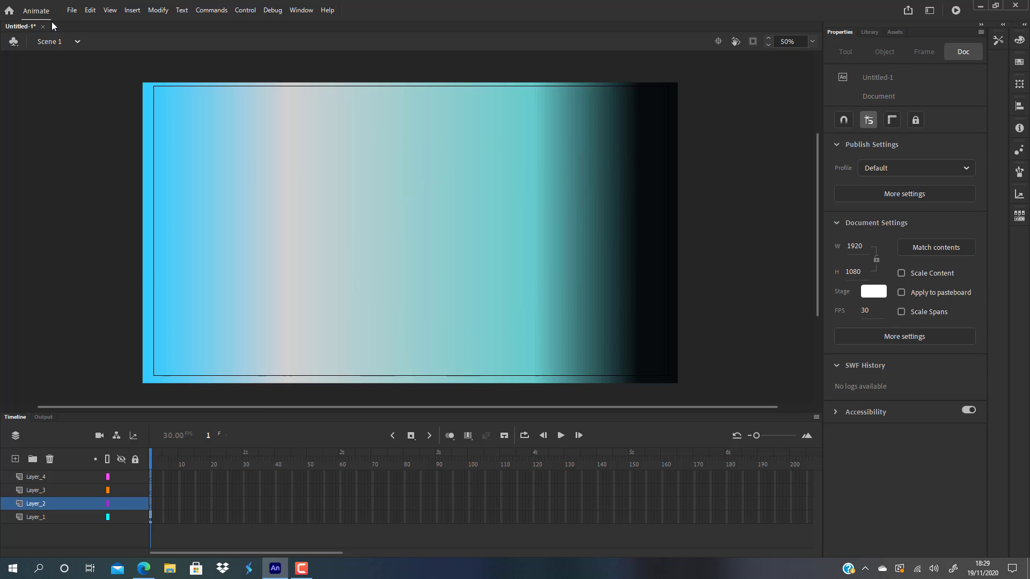
- Close the current untitled document
click(71, 10)
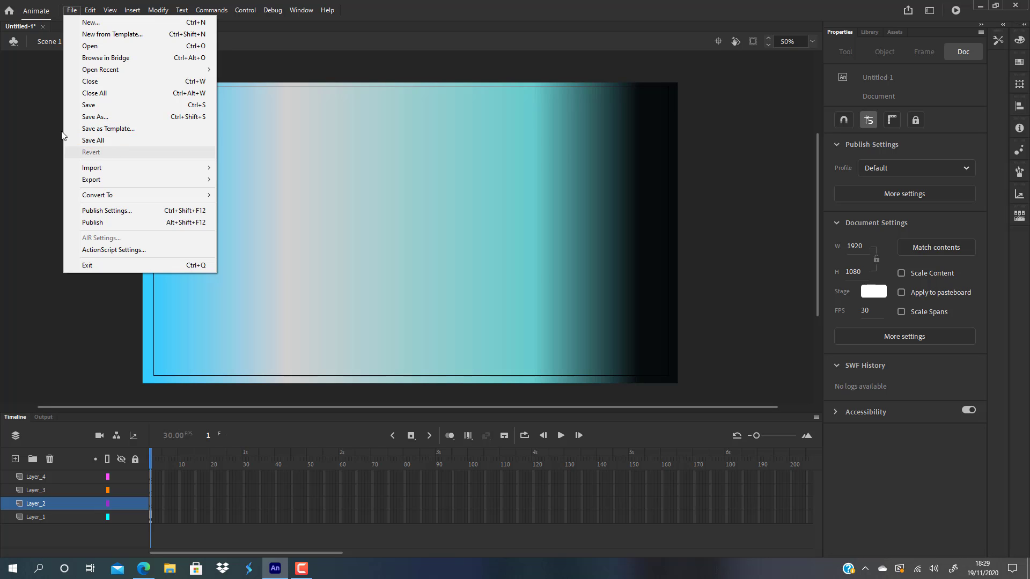
click(118, 81)
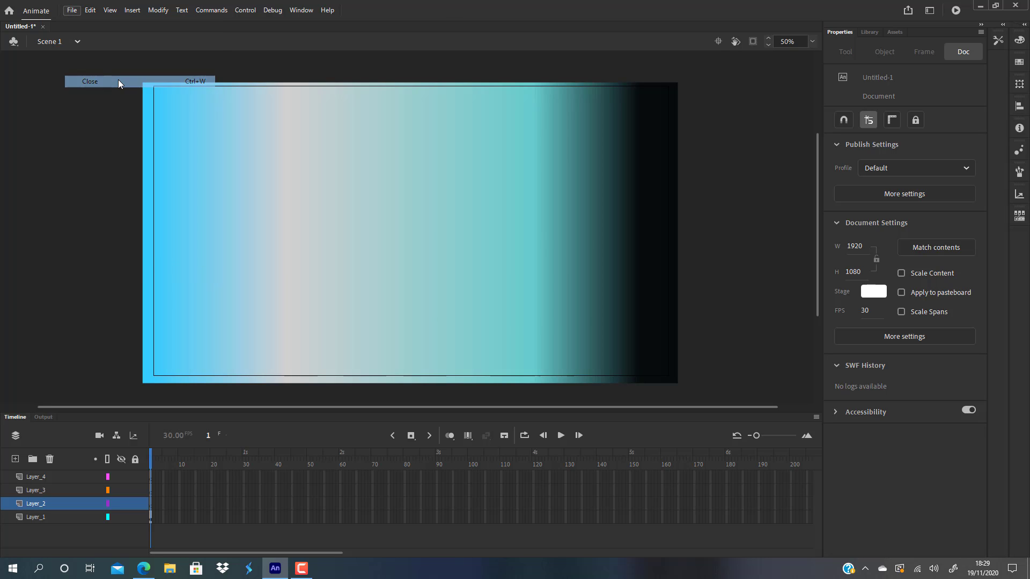
click(504, 296)
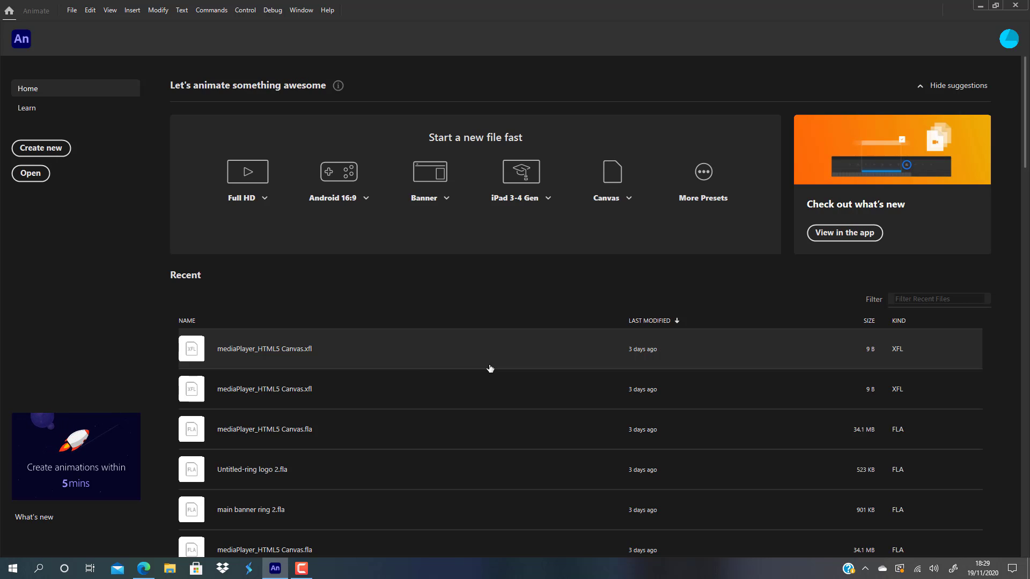
- Open the recent file Untitled-ring logo 2.fla at 50% zoom and look over its ring artwork
click(273, 471)
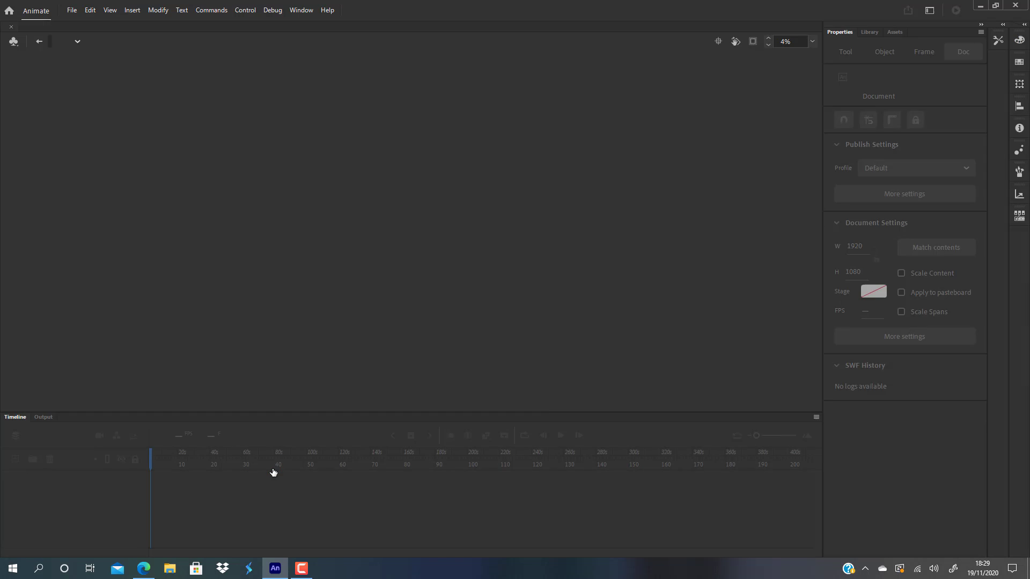
click(812, 41)
click(844, 101)
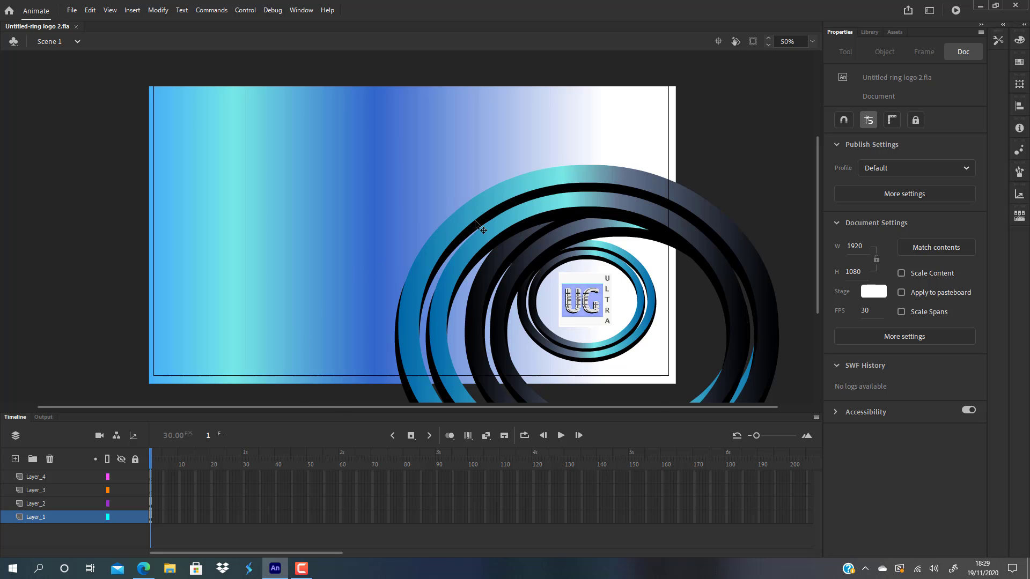
scroll(790, 225, down, 4)
scroll(790, 225, up, 3)
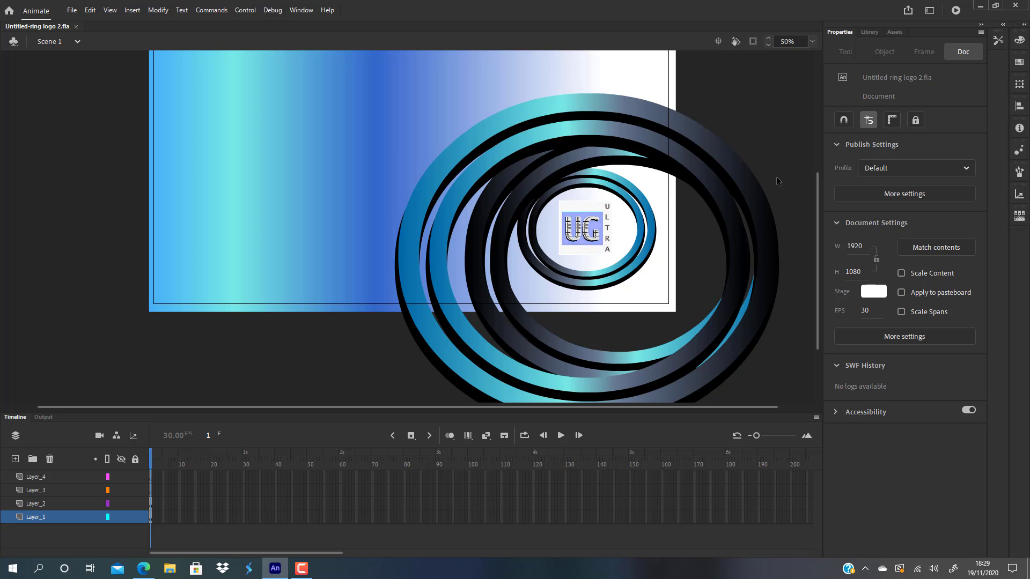
scroll(790, 182, up, 3)
scroll(791, 181, down, 4)
scroll(791, 182, up, 2)
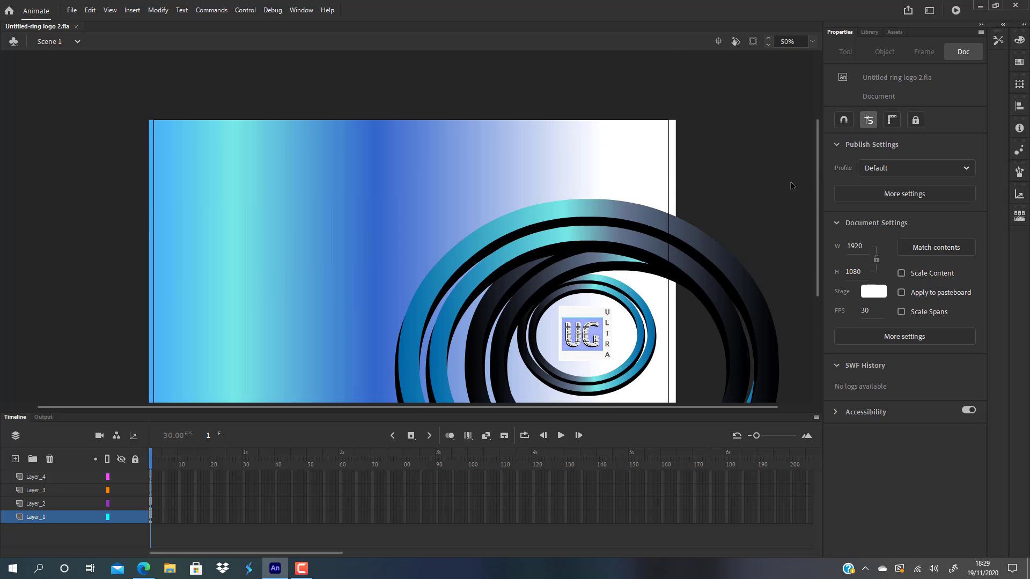
scroll(790, 181, down, 1)
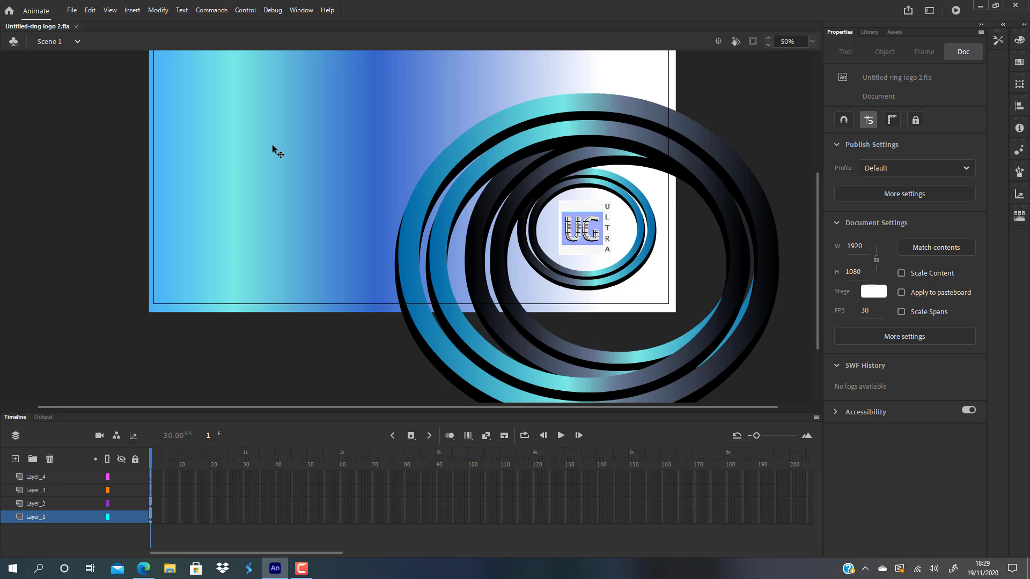
- Open the Export Image settings for the ring artwork, look over the format and size options, and close them without exporting
click(72, 10)
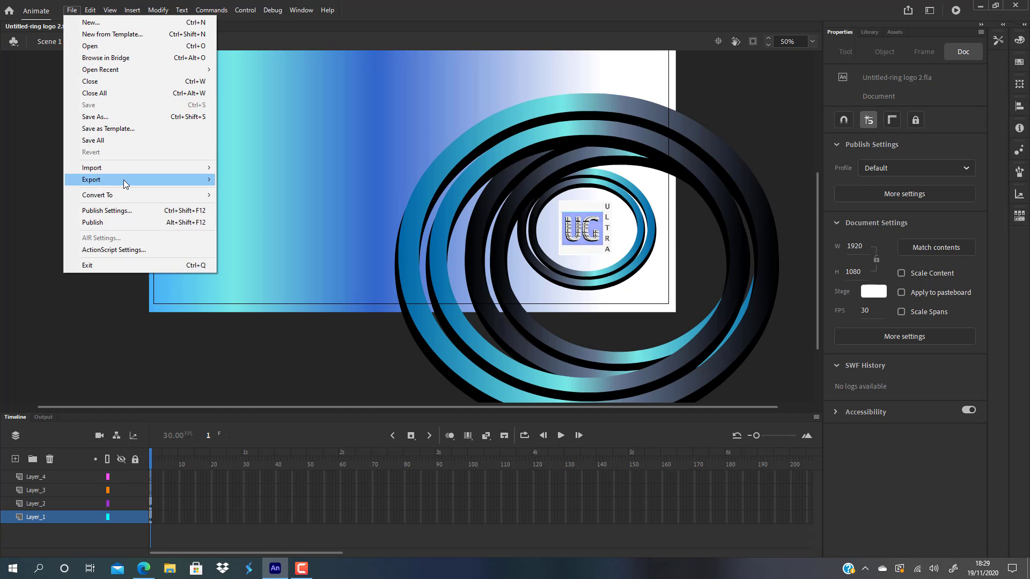
mouse_move(124, 180)
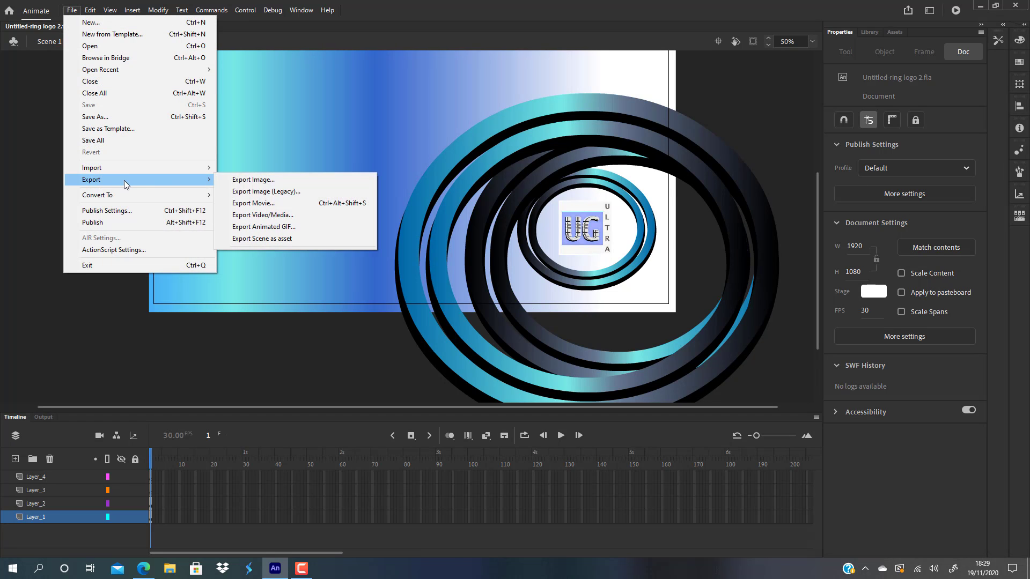
click(280, 181)
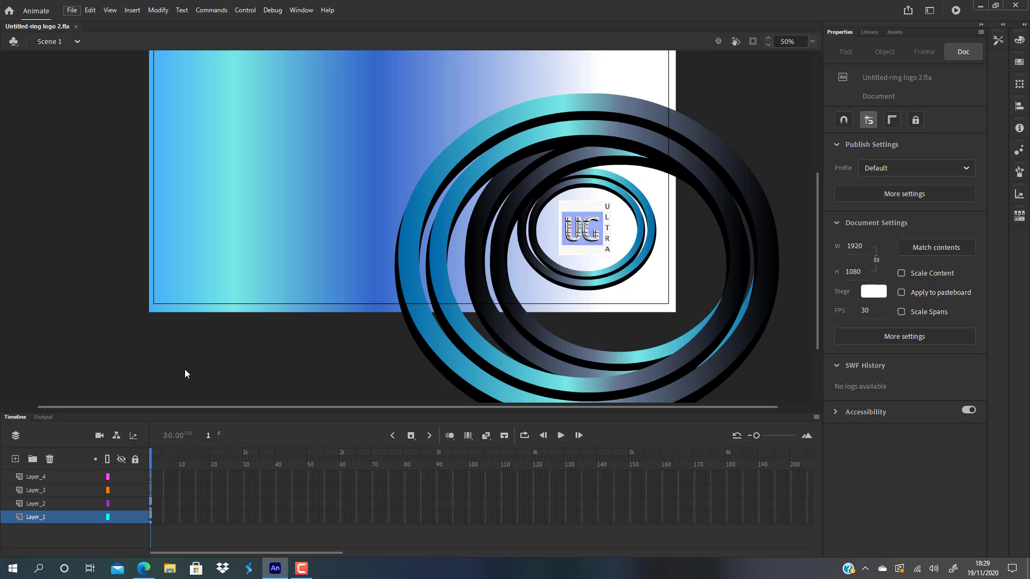
key(ctrl+shift+alt+s)
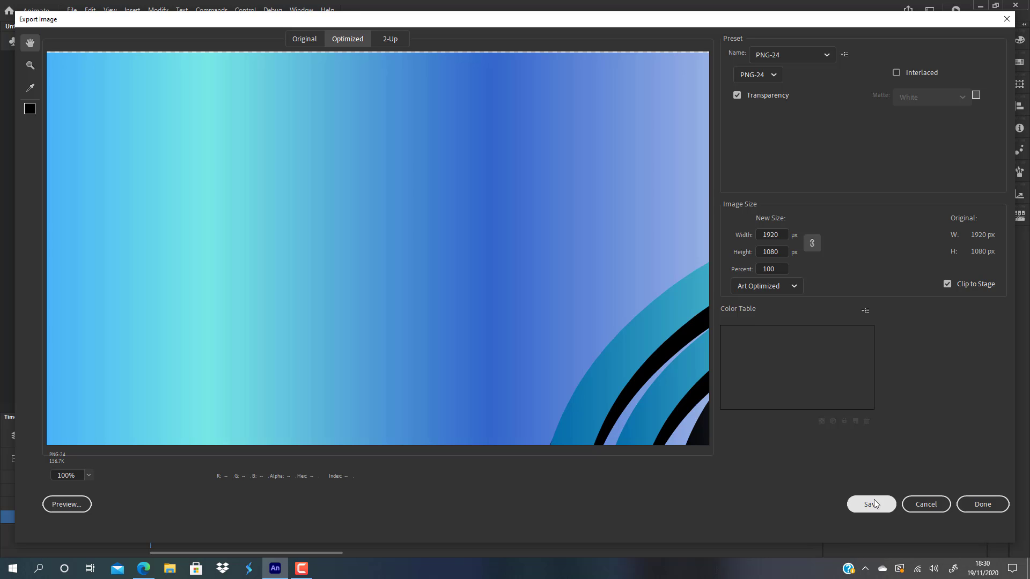
click(1007, 19)
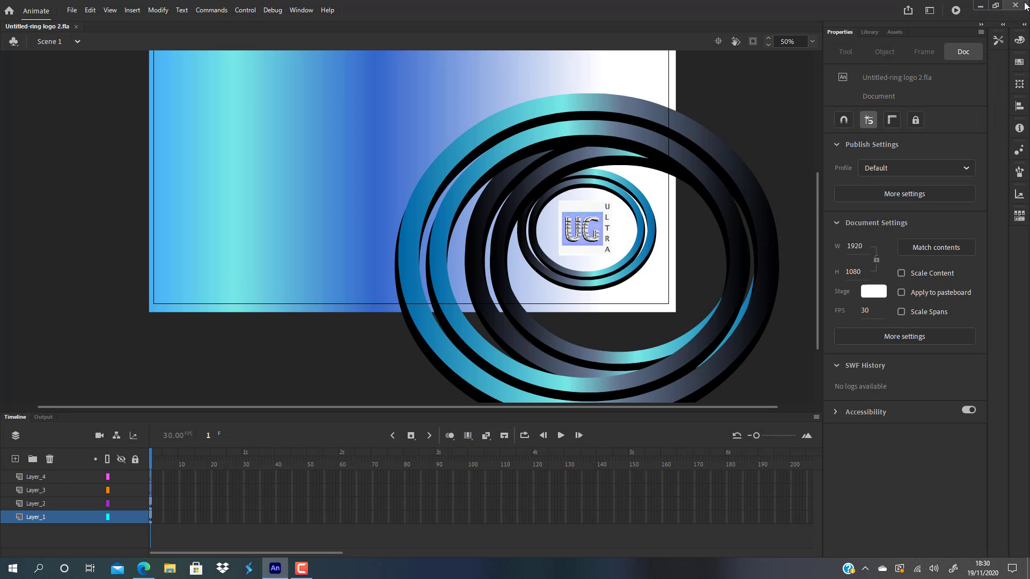
- Quit Animate and return to the Windows desktop to view the ring artwork wallpaper
click(1025, 5)
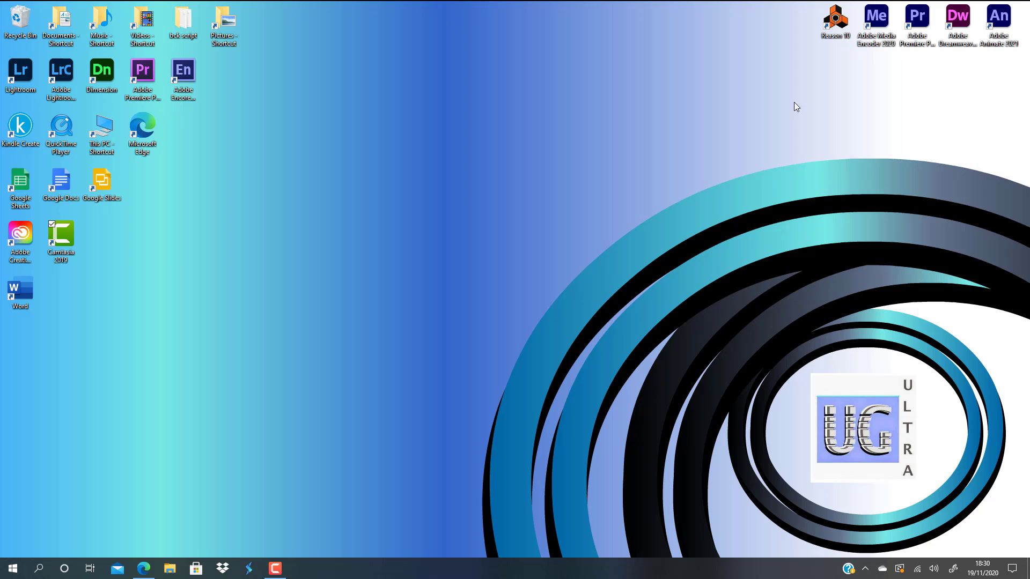